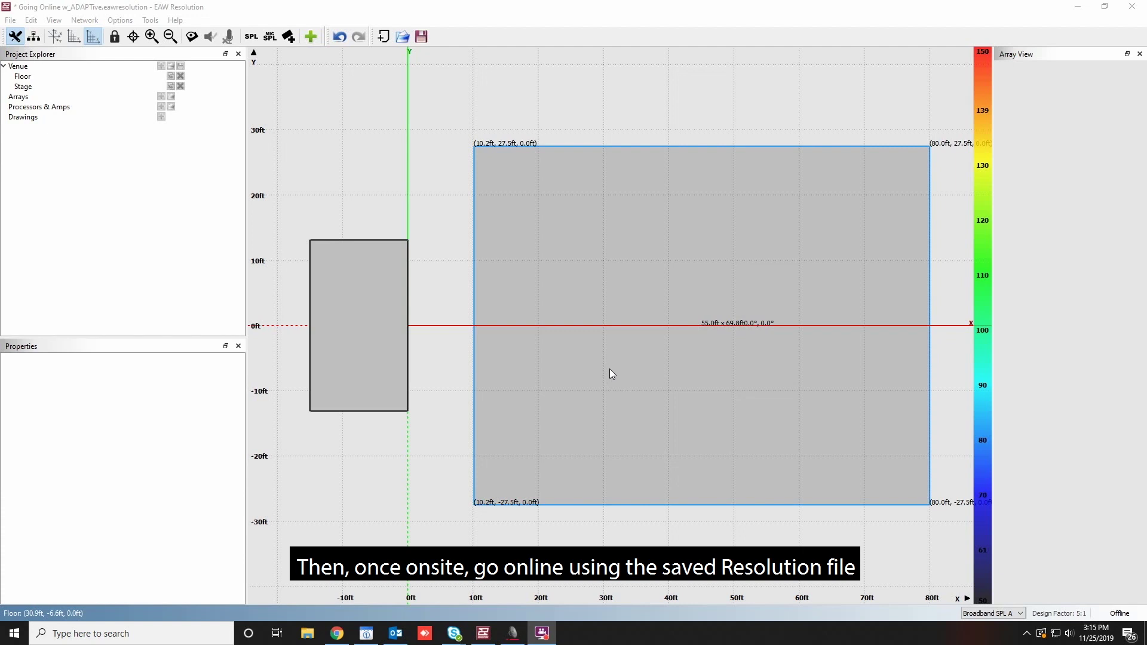
Deselect the floor by clicking empty space in the venue model
{"action": "left_click", "coordinate": [412, 225]}
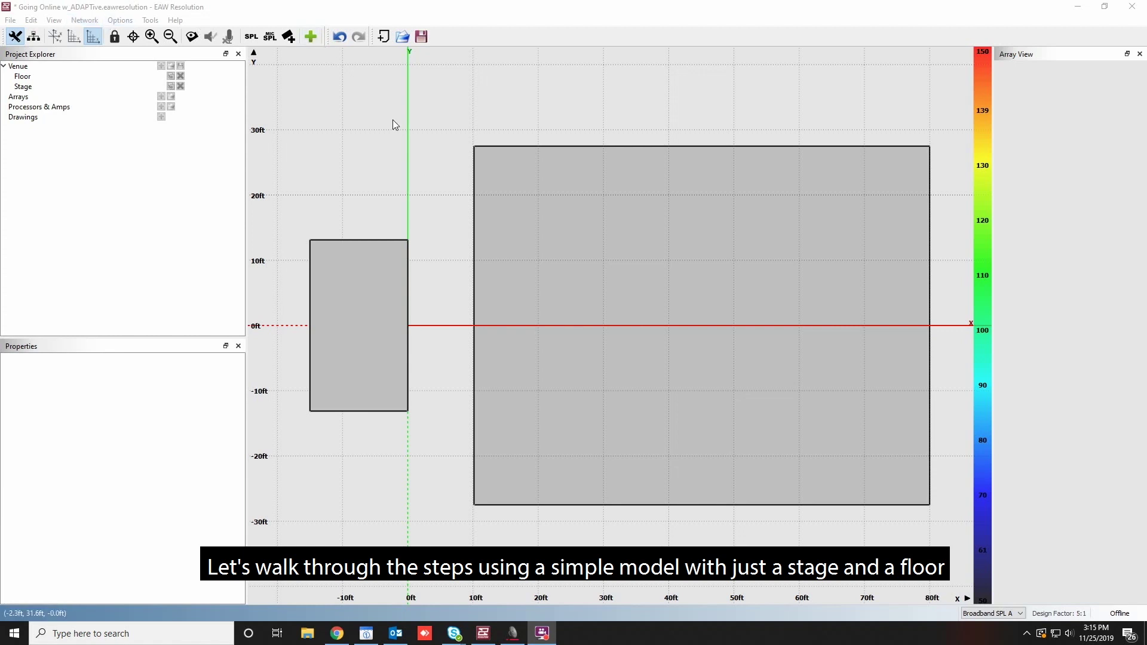
Create a three-ANNA flown array: 25 ft max hang, adaptive columns, consistent coverage, maximum SPL
{"action": "left_click", "coordinate": [311, 36]}
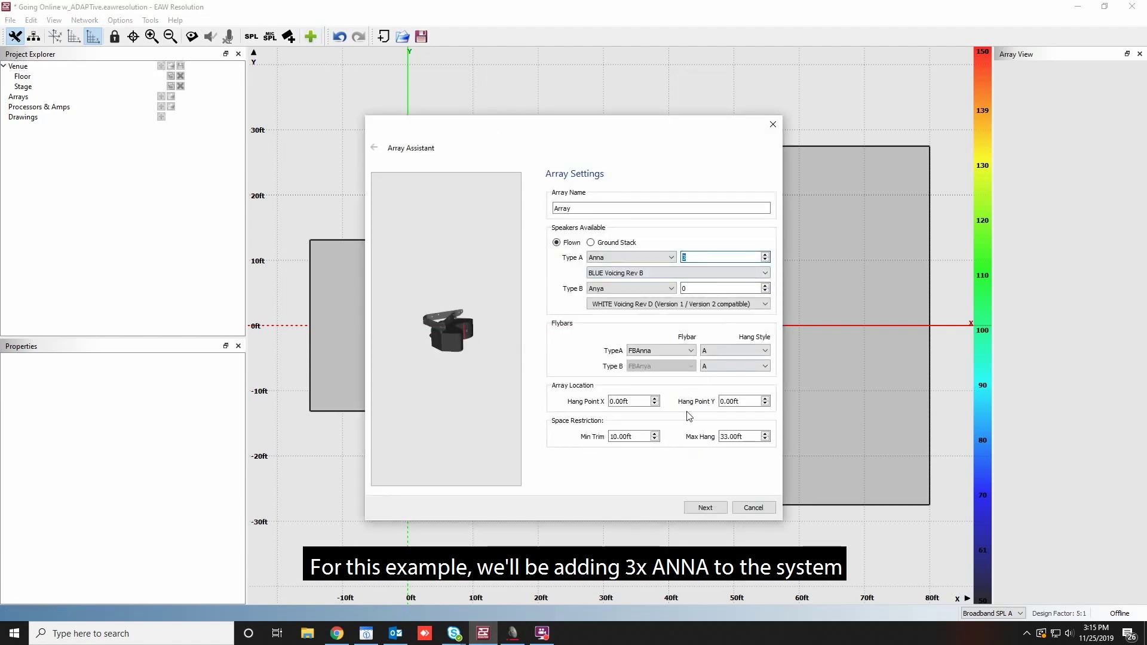
{"action": "double_click", "coordinate": [738, 436]}
{"action": "type", "text": "25ft"}
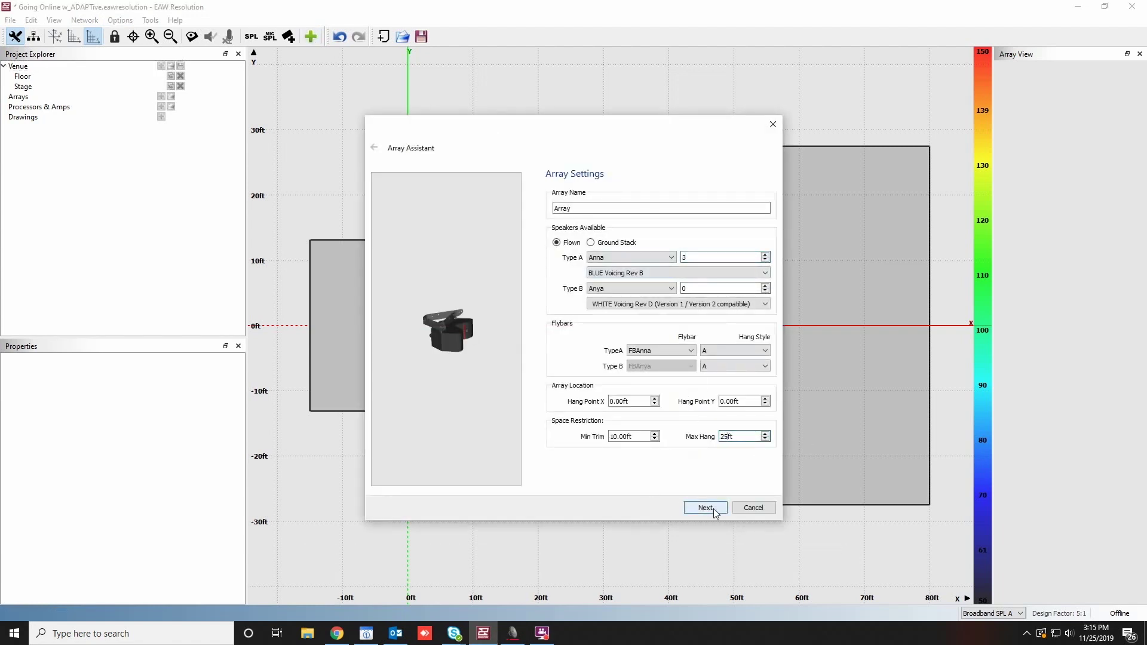
{"action": "left_click", "coordinate": [705, 507]}
{"action": "left_click", "coordinate": [579, 301]}
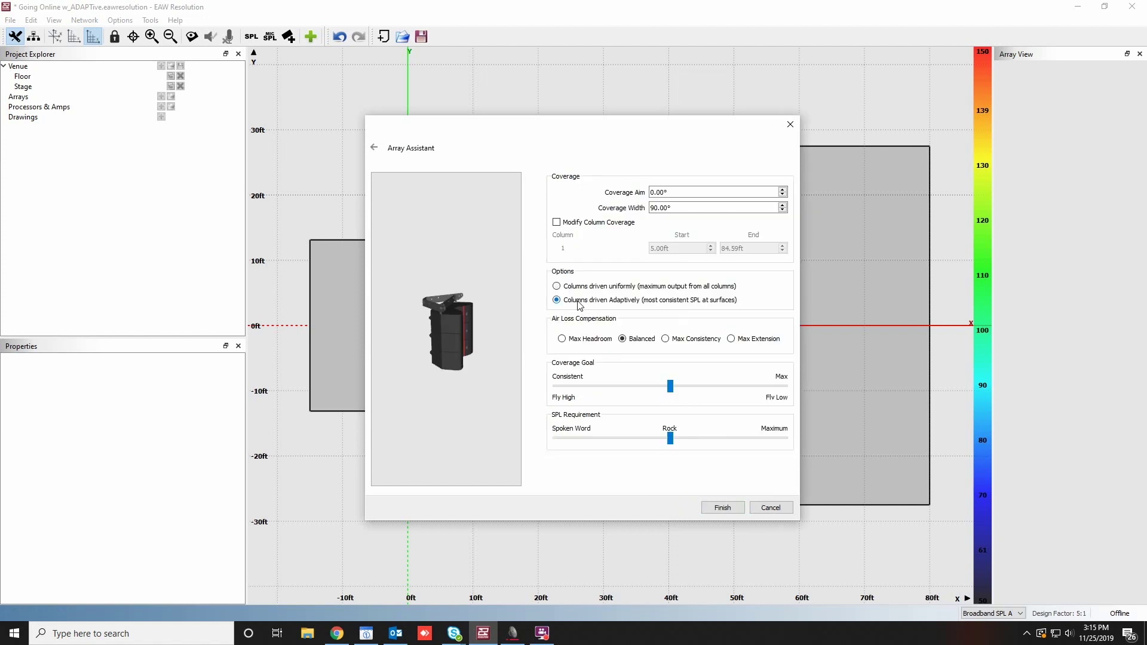
{"action": "left_click_drag", "start_coordinate": [671, 389], "coordinate": [554, 387]}
{"action": "left_click_drag", "start_coordinate": [670, 439], "coordinate": [785, 439]}
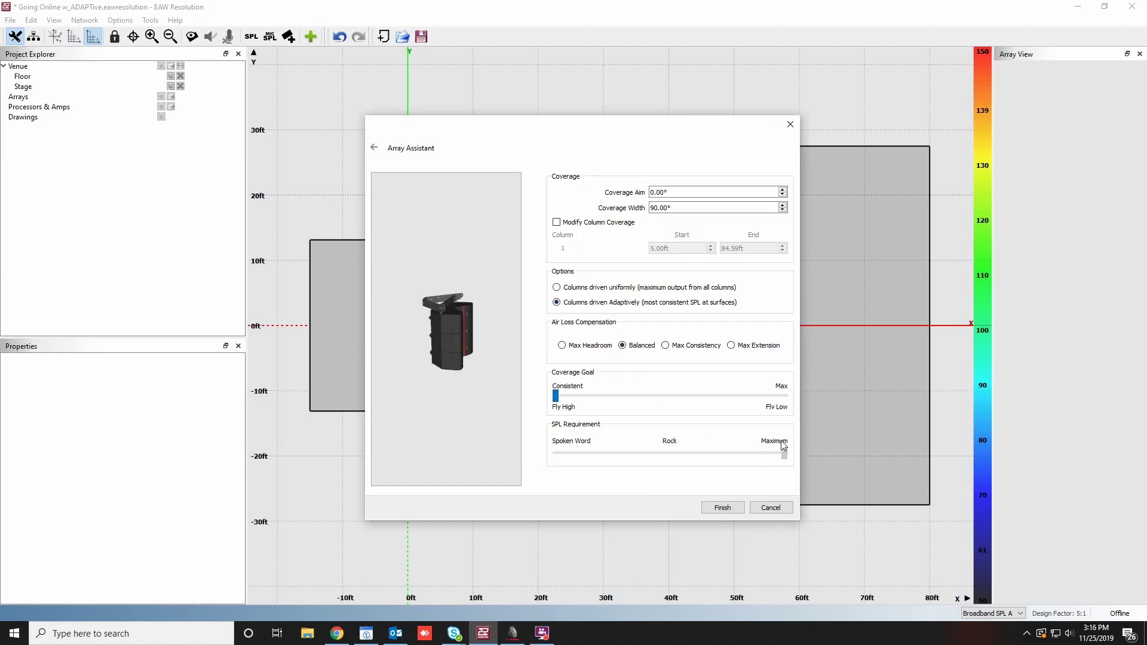
{"action": "left_click", "coordinate": [722, 507]}
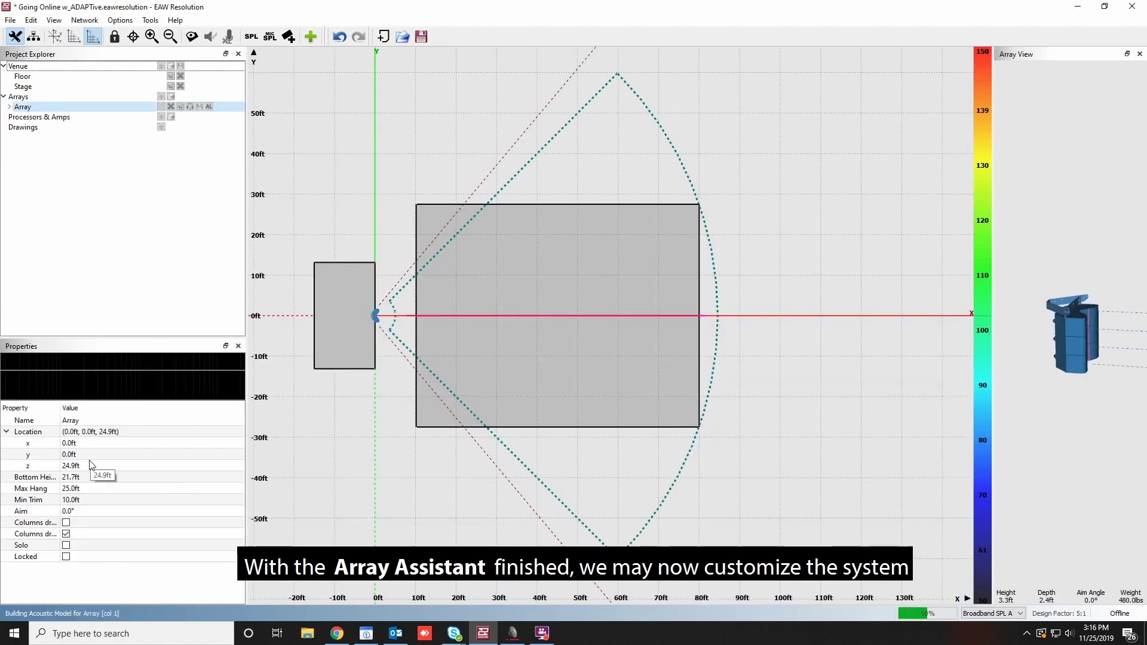
Rename the array to ANNA
{"action": "left_click", "coordinate": [104, 423]}
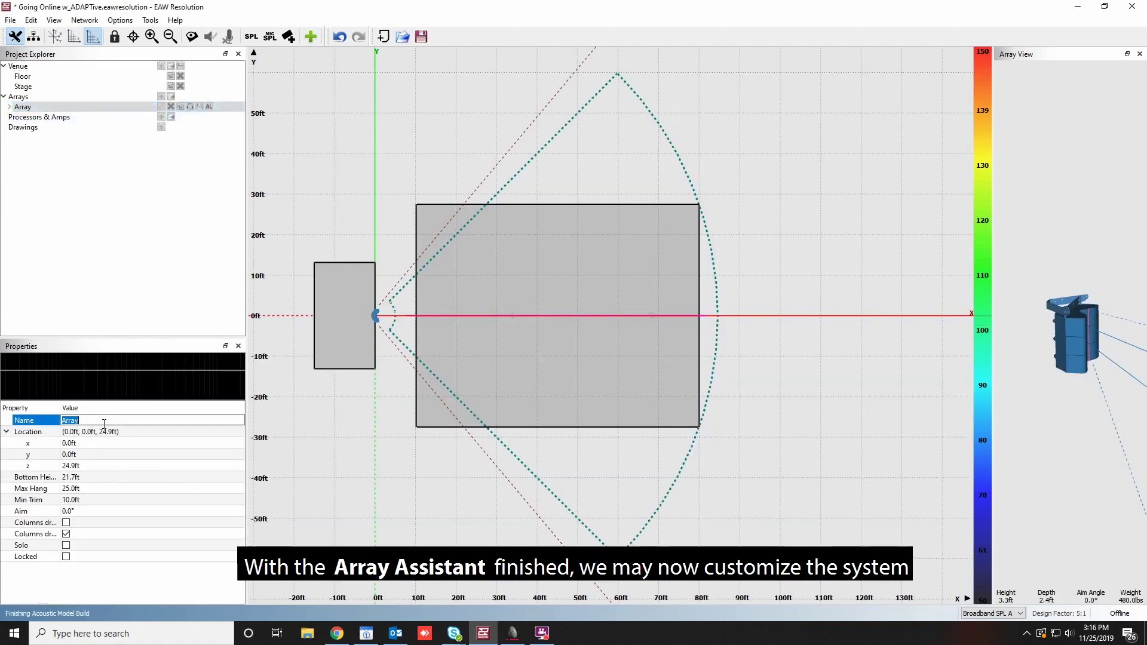
{"action": "type", "text": "ANNA"}
{"action": "key", "text": "Return"}
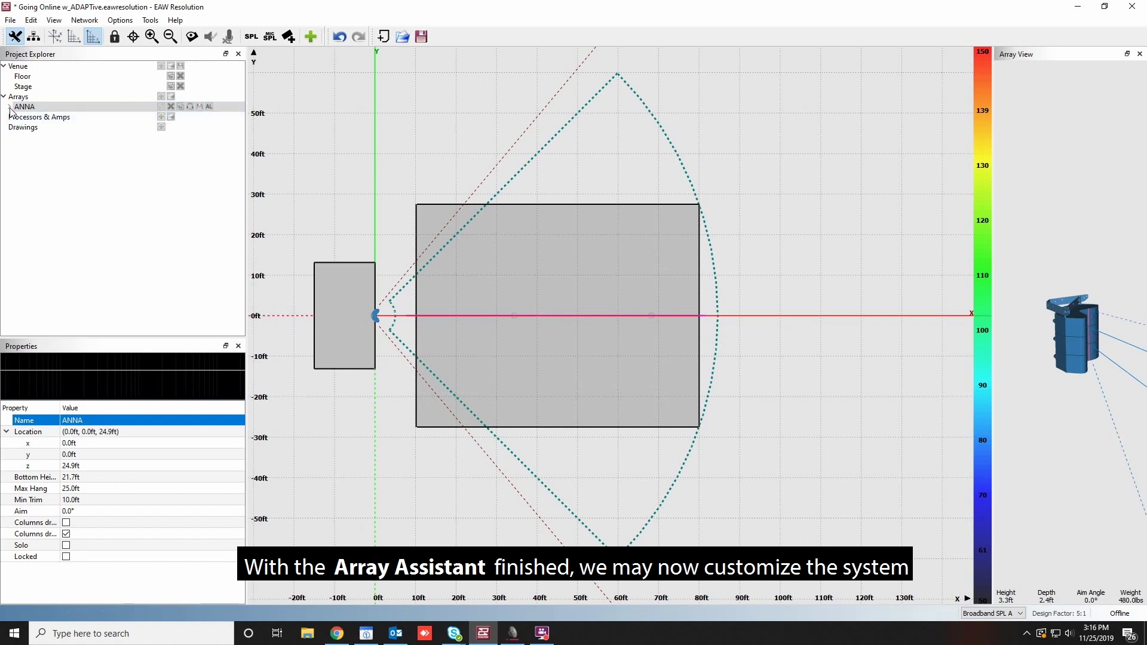
Enable Modify coverage on ANNA's column and trim its coverage to about 9.7–79.1 ft
{"action": "left_click", "coordinate": [10, 106]}
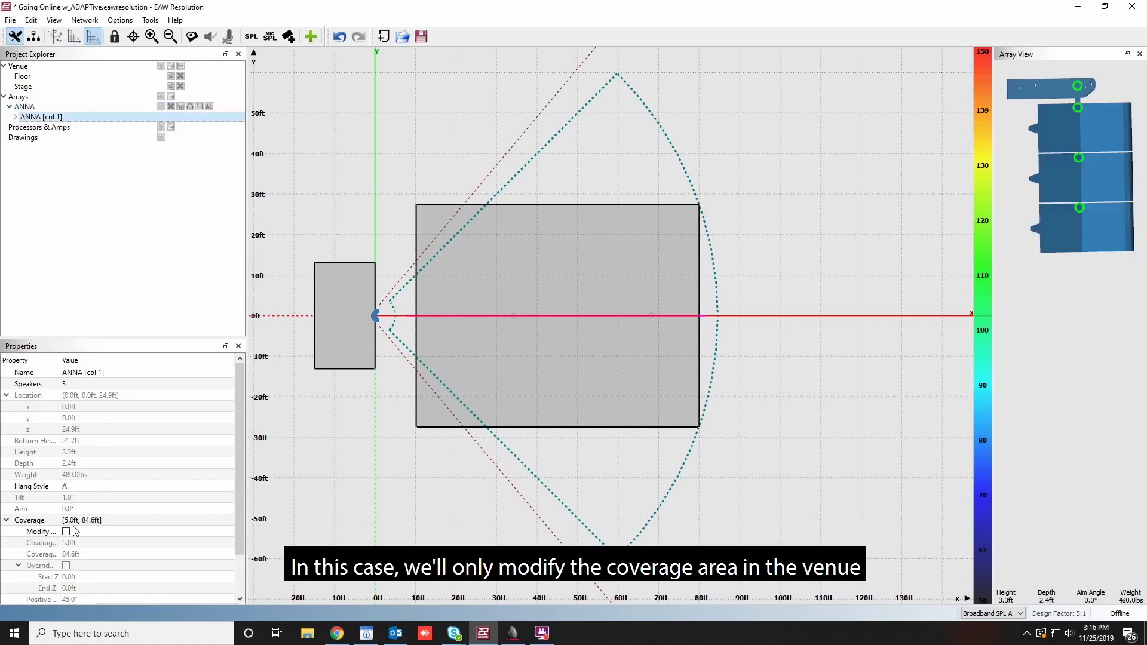
{"action": "left_click", "coordinate": [66, 530]}
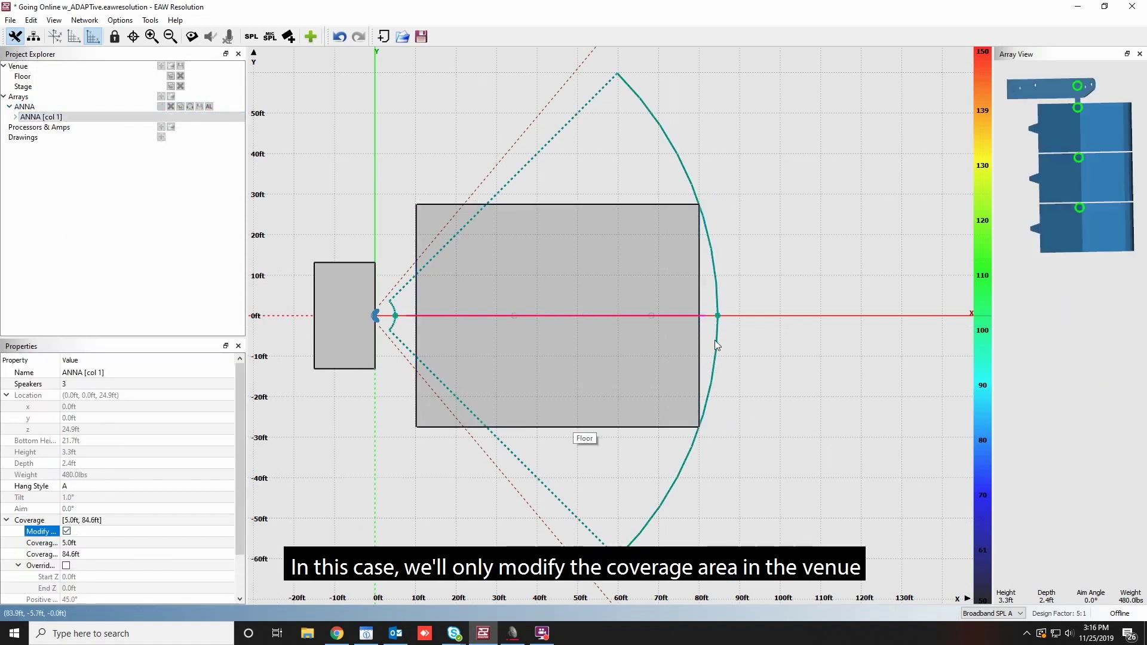
{"action": "left_click_drag", "start_coordinate": [717, 316], "coordinate": [696, 320]}
{"action": "left_click_drag", "start_coordinate": [399, 315], "coordinate": [421, 320]}
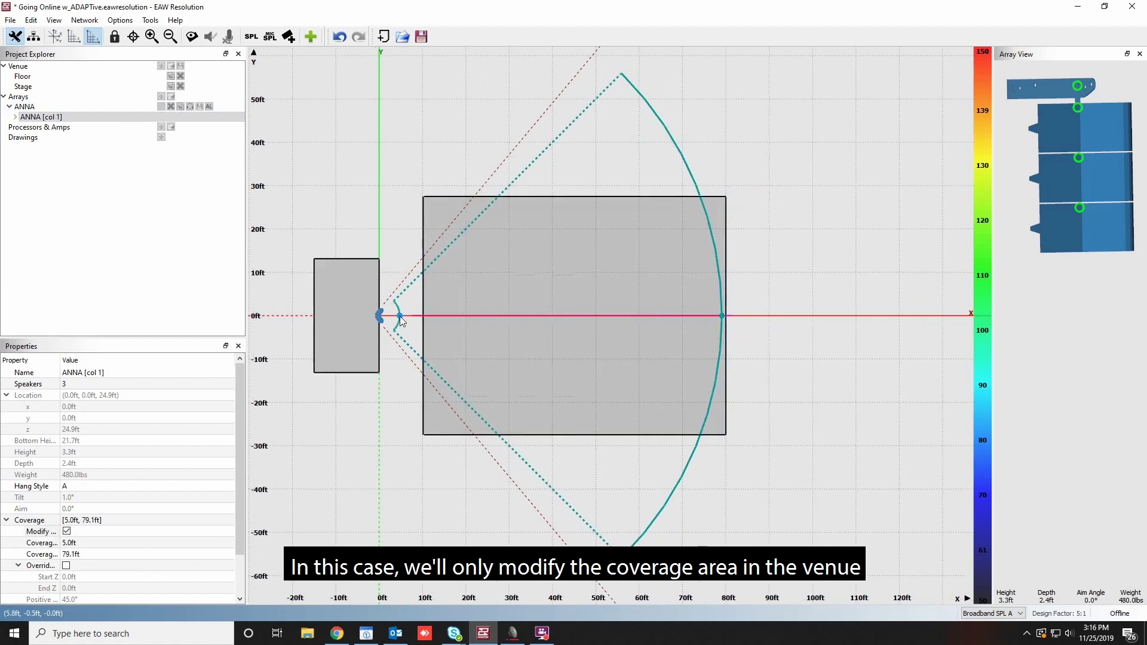
Connect to the network in Network Configuration view and match detected Array 1 to ANNA
{"action": "left_click", "coordinate": [34, 36]}
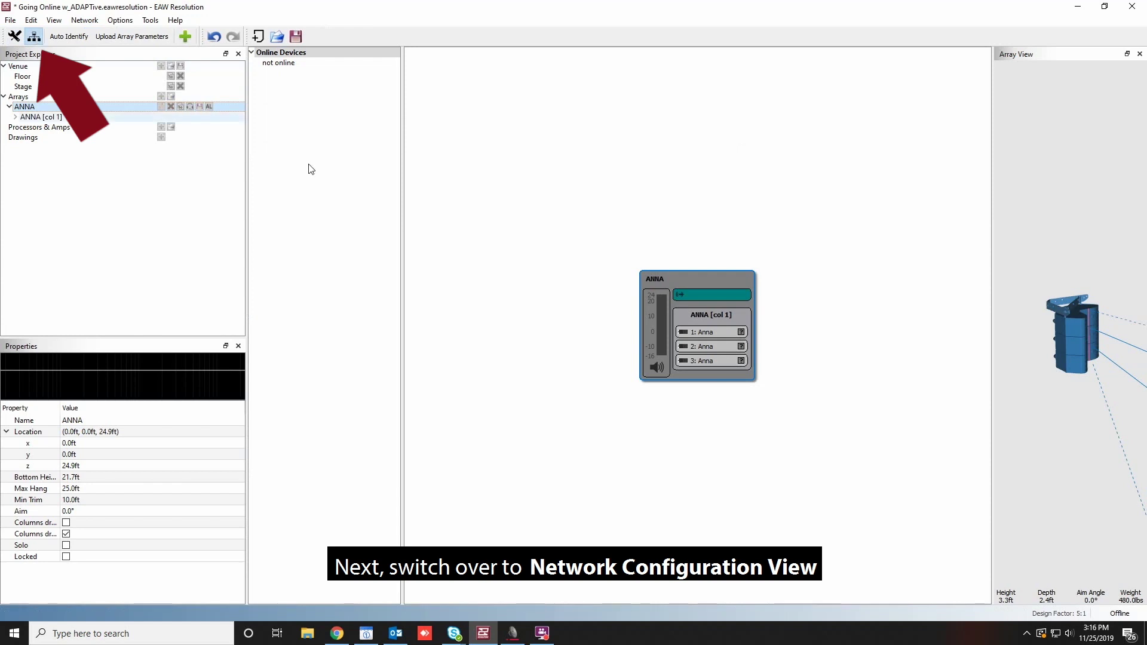
{"action": "left_click", "coordinate": [84, 20]}
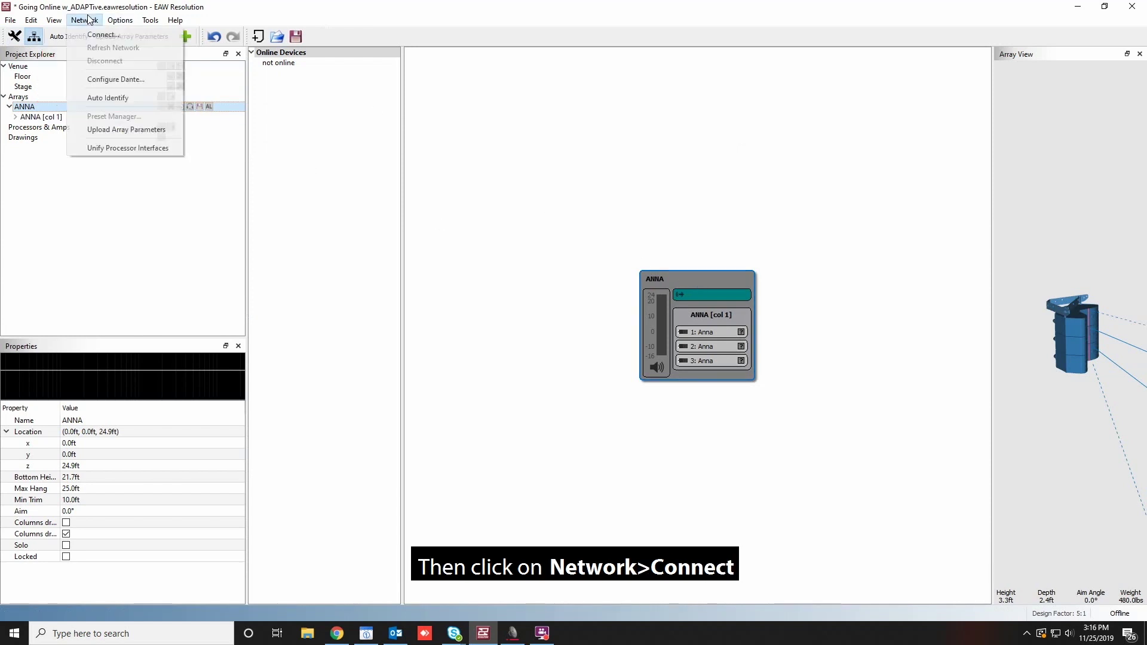
{"action": "left_click", "coordinate": [96, 38]}
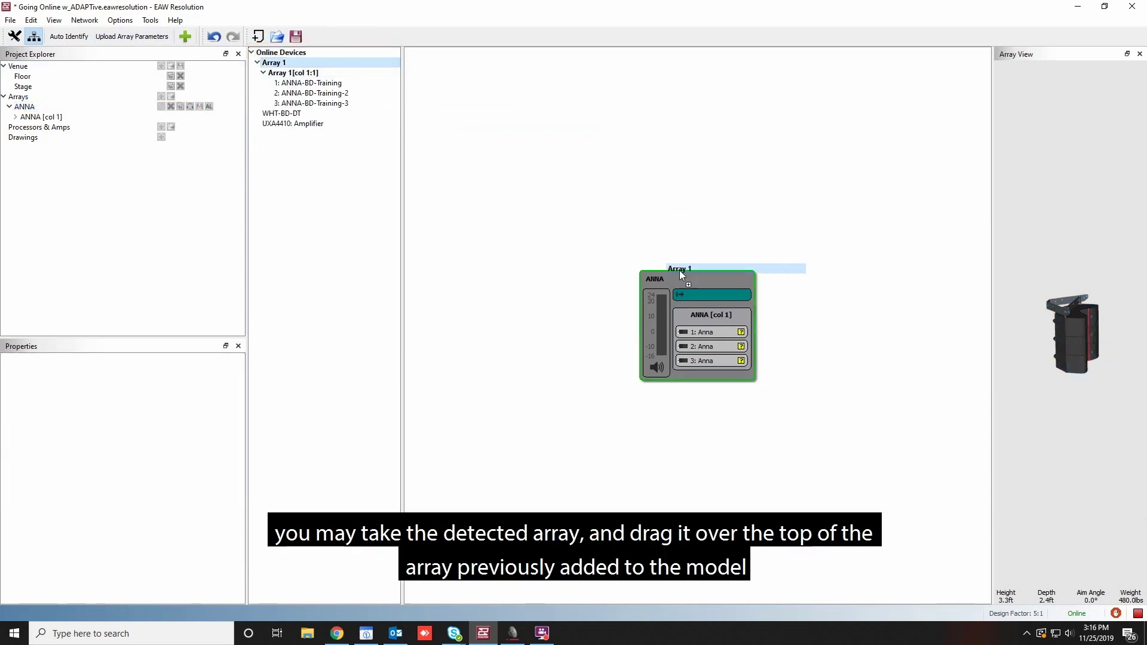
{"action": "left_click_drag", "start_coordinate": [299, 73], "coordinate": [695, 282]}
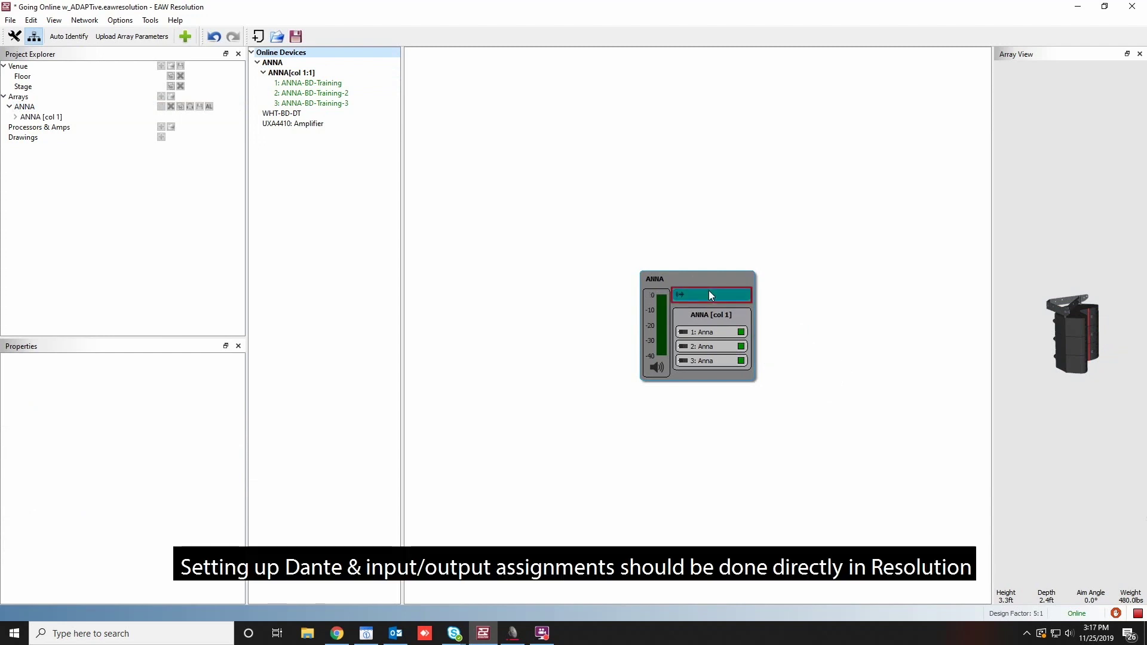
Set ANNA to net mode from Dante source WHT-BD-DT channel 01, overriding module LED settings
{"action": "double_click", "coordinate": [709, 294]}
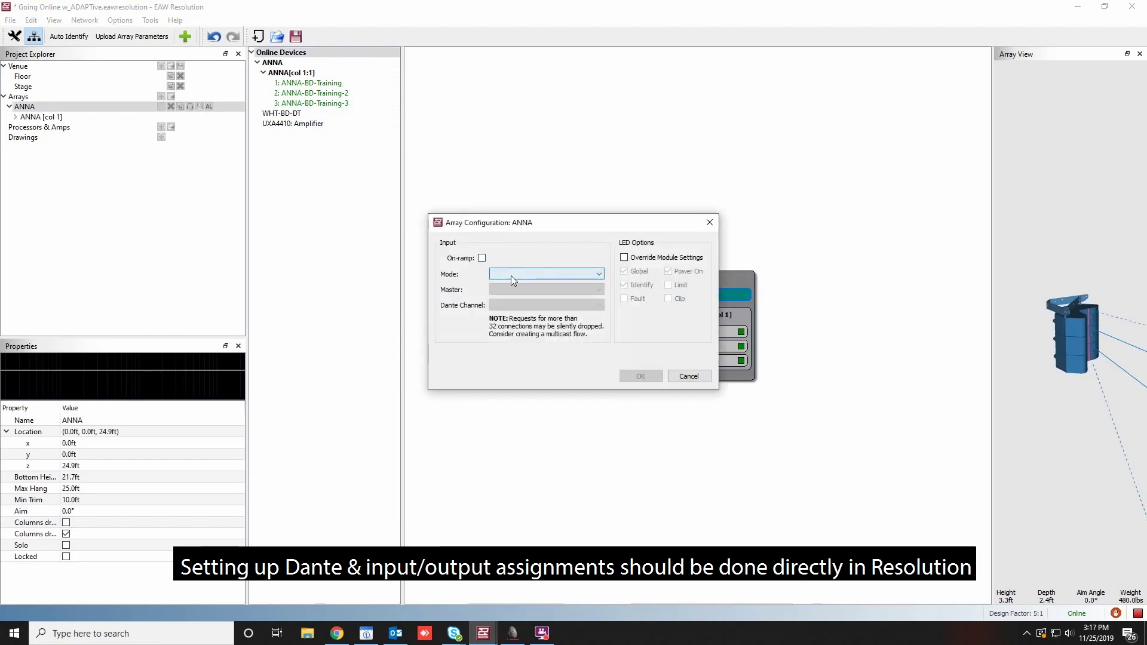
{"action": "left_click", "coordinate": [511, 275]}
{"action": "left_click", "coordinate": [518, 318]}
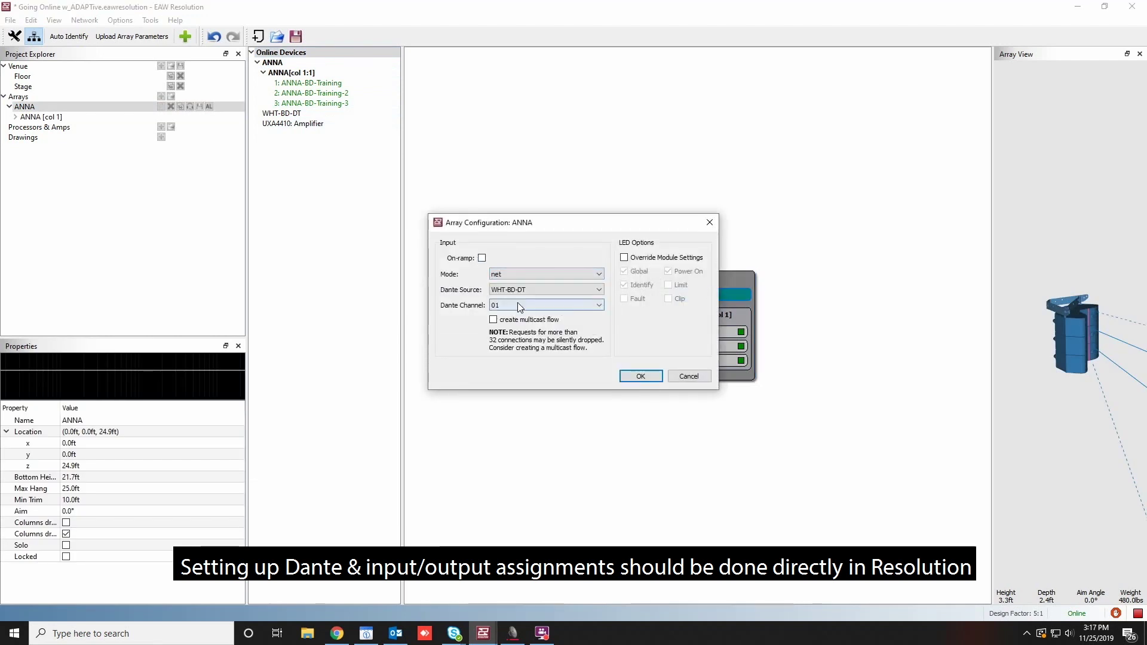
{"action": "left_click", "coordinate": [529, 306]}
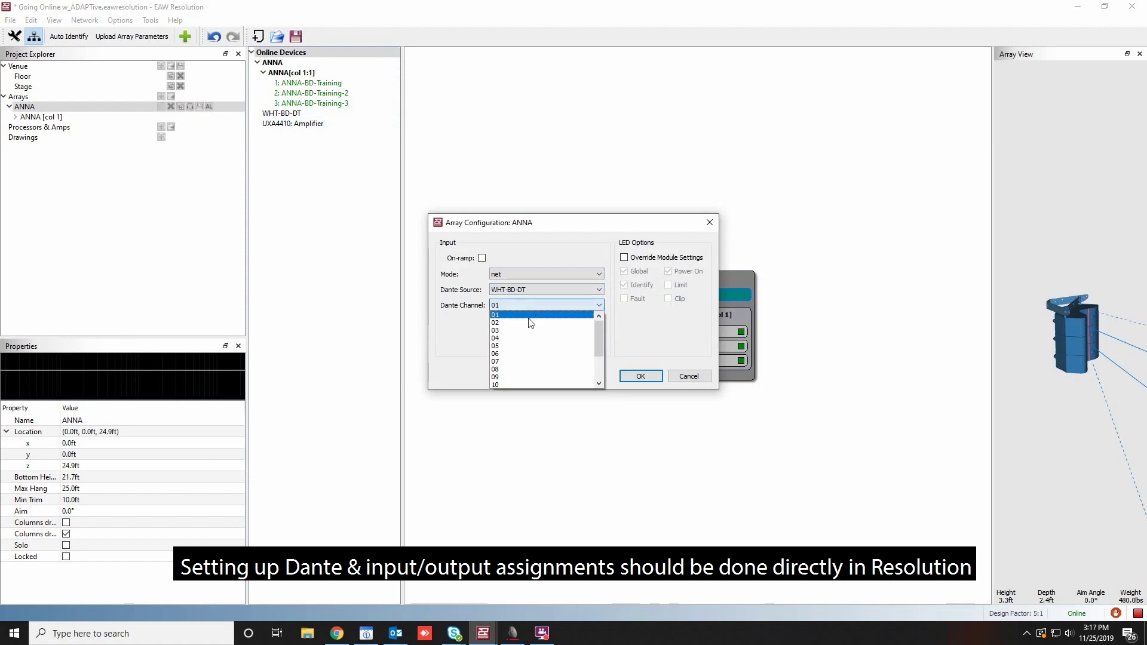
{"action": "left_click", "coordinate": [458, 353]}
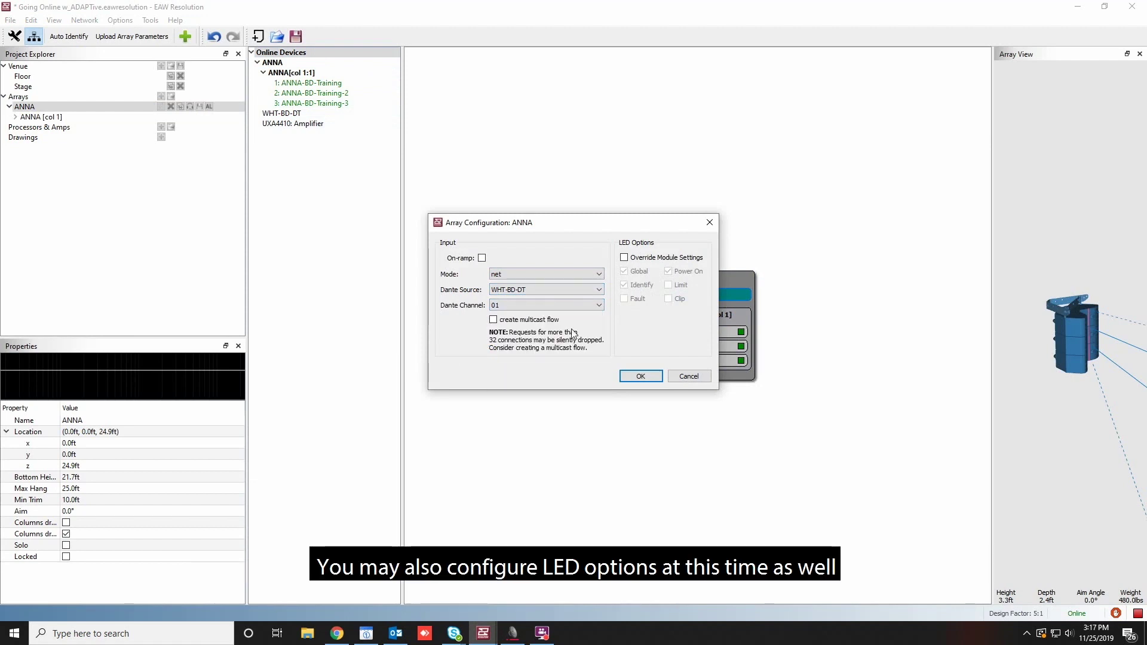
{"action": "left_click", "coordinate": [624, 258]}
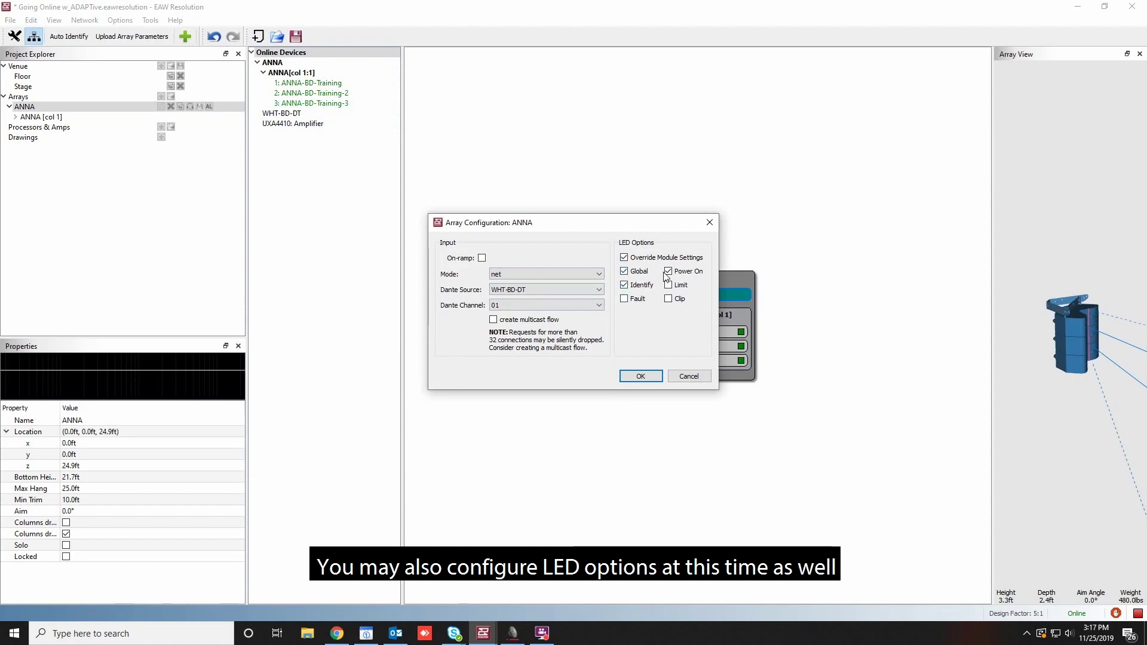
{"action": "left_click", "coordinate": [637, 377]}
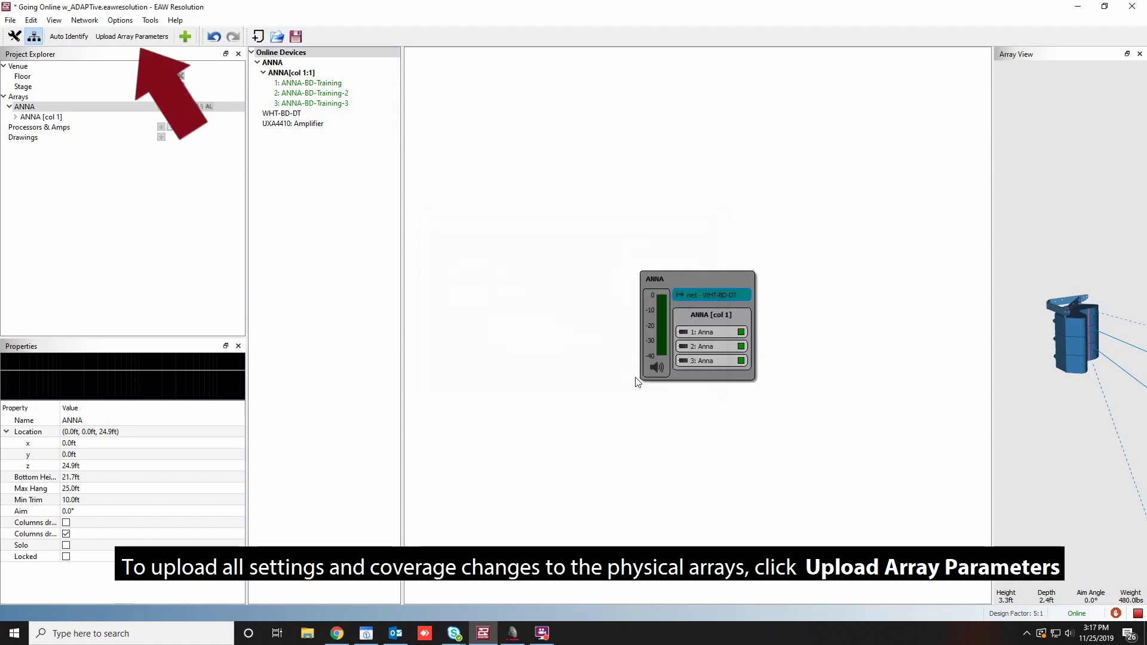
Upload the ANNA array parameters and close the Parameter Sync dialog once synchronized
{"action": "left_click", "coordinate": [138, 37]}
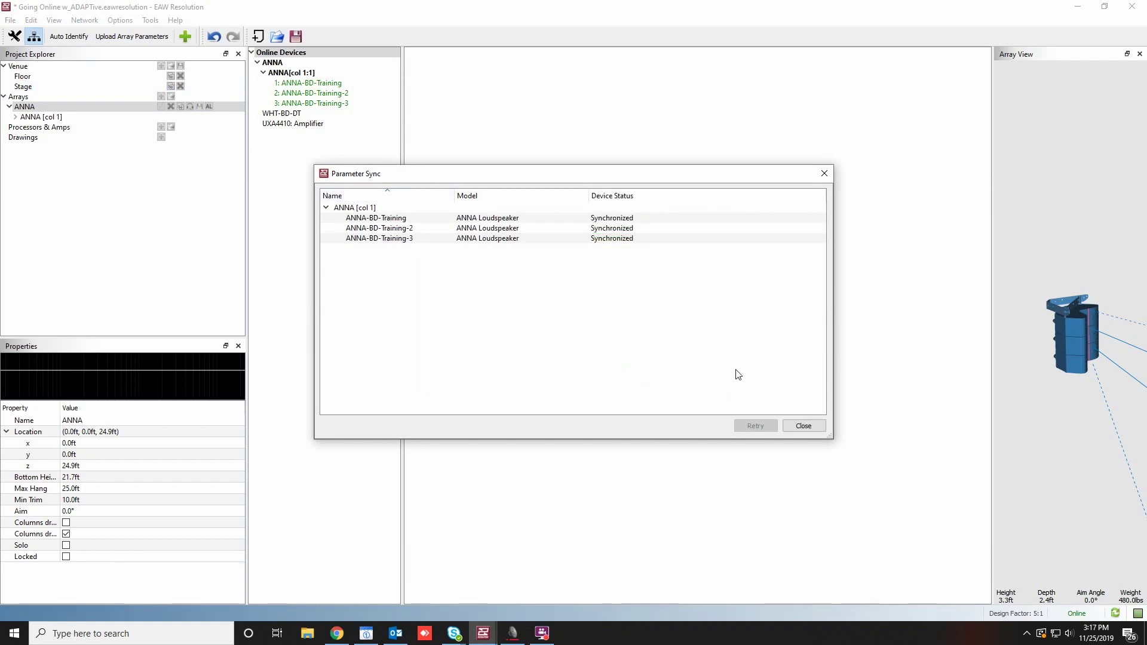
{"action": "left_click", "coordinate": [803, 426]}
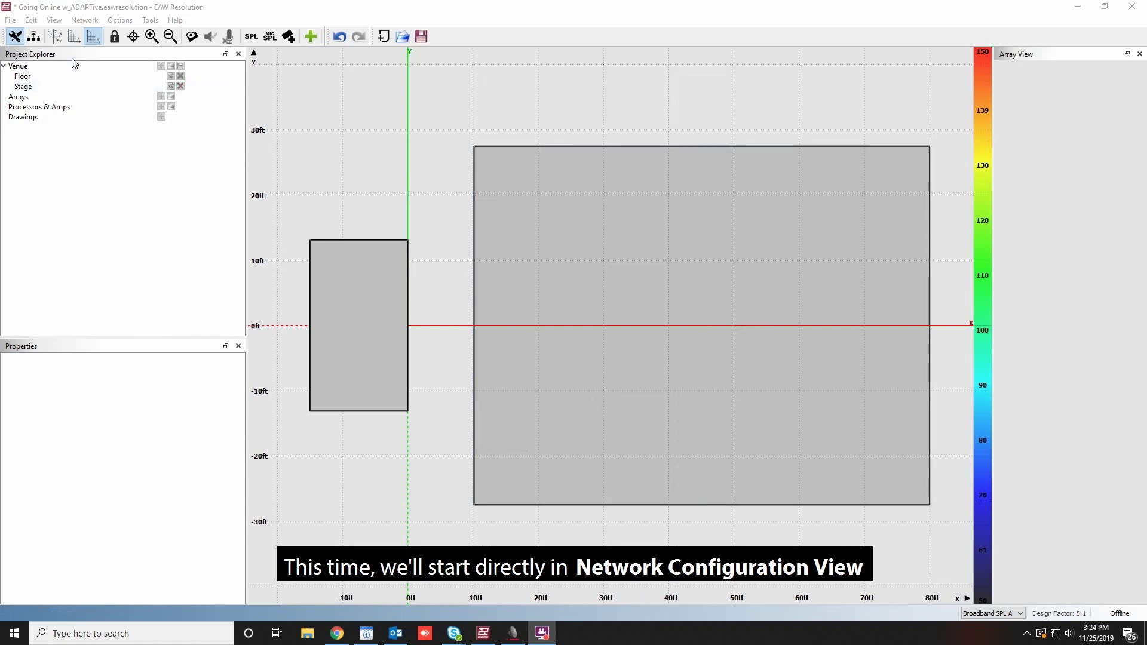
Connect to the network from Network Configuration view so Array 1 is detected
{"action": "left_click", "coordinate": [34, 37]}
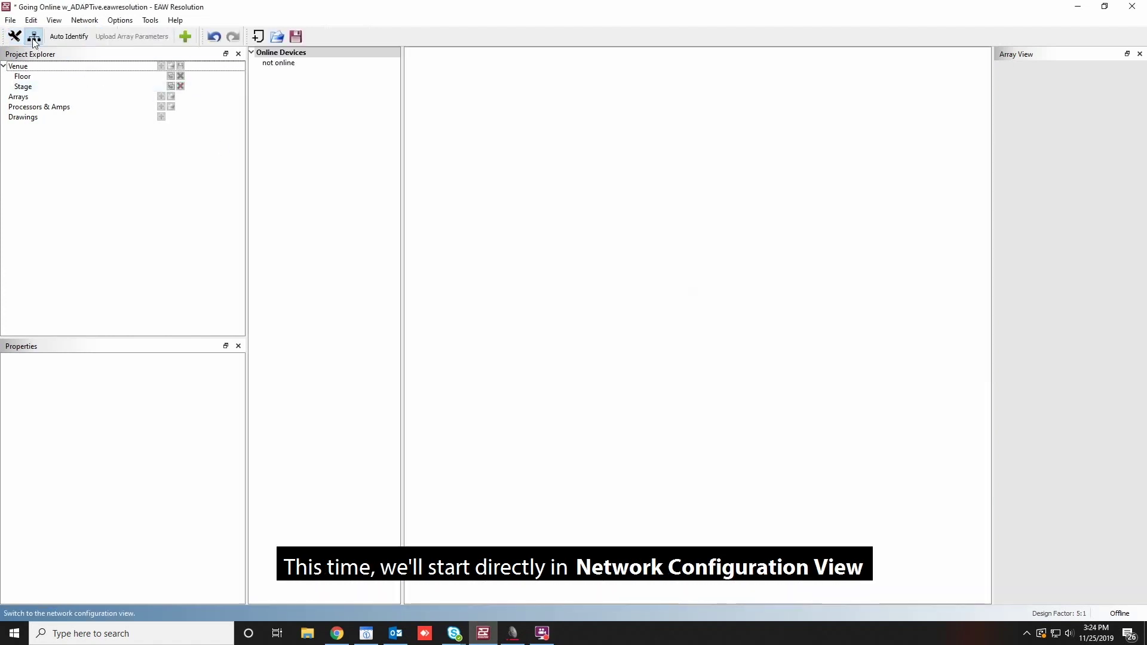
{"action": "left_click", "coordinate": [84, 20]}
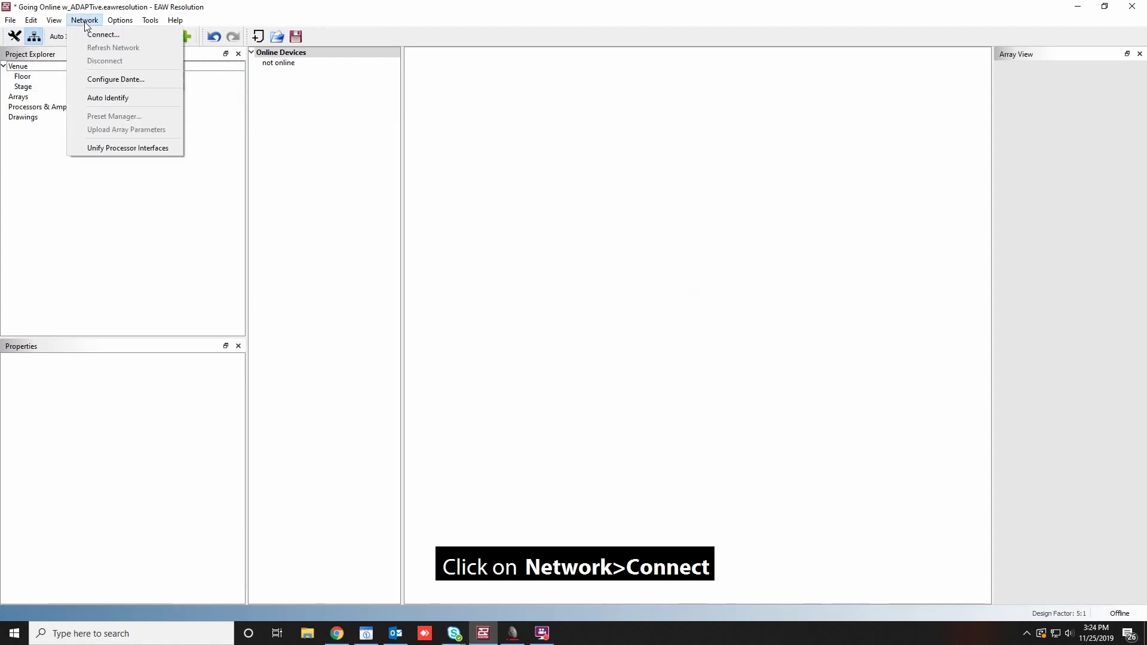
{"action": "left_click", "coordinate": [91, 39]}
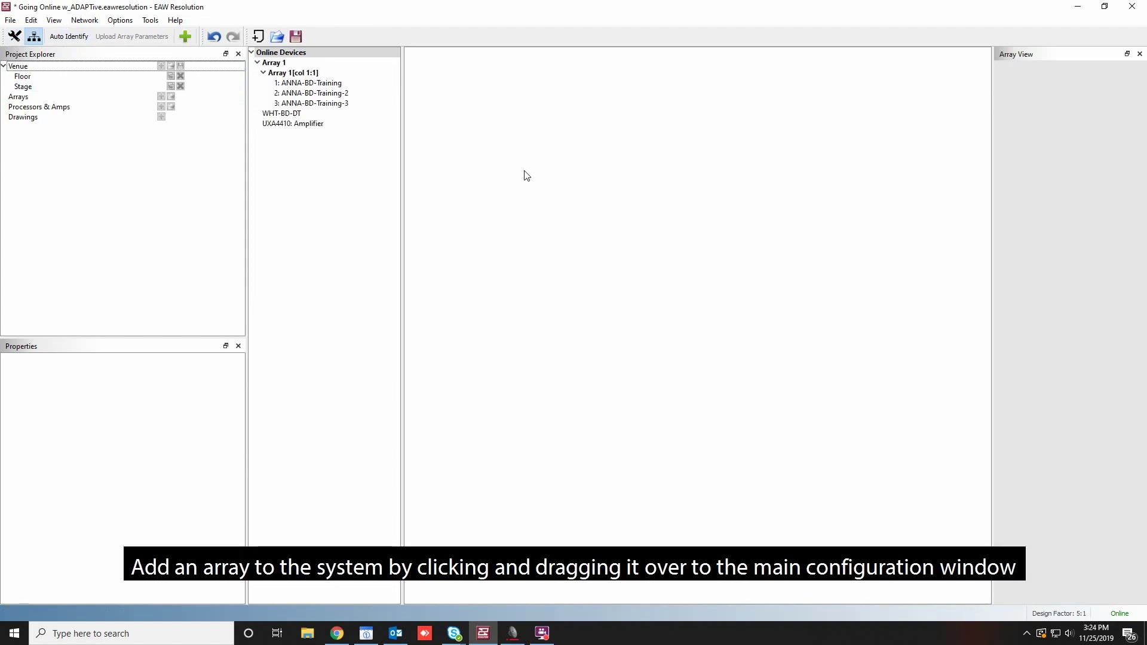
Place Array 1, set netaux input on WHT-BD-DT channel 01 with LED override, and upload parameters
{"action": "mouse_move", "coordinate": [272, 62]}
{"action": "left_mouse_down"}
{"action": "mouse_move", "coordinate": [416, 162]}
{"action": "mouse_move", "coordinate": [648, 197]}
{"action": "left_mouse_up"}
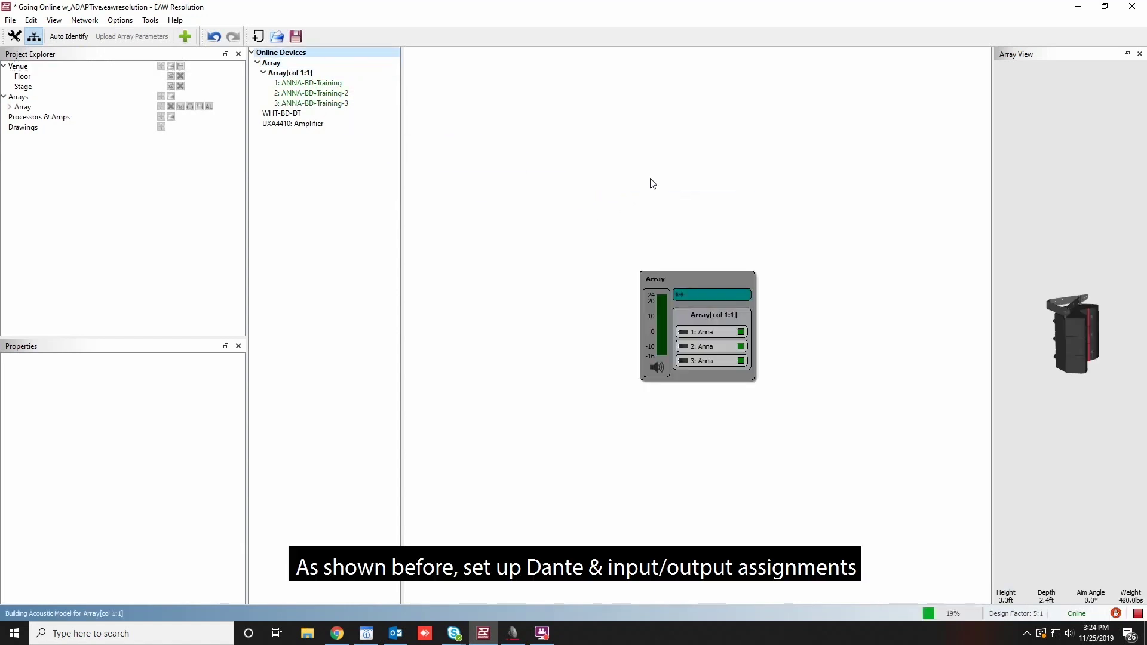
{"action": "double_click", "coordinate": [704, 291]}
{"action": "left_click", "coordinate": [529, 274]}
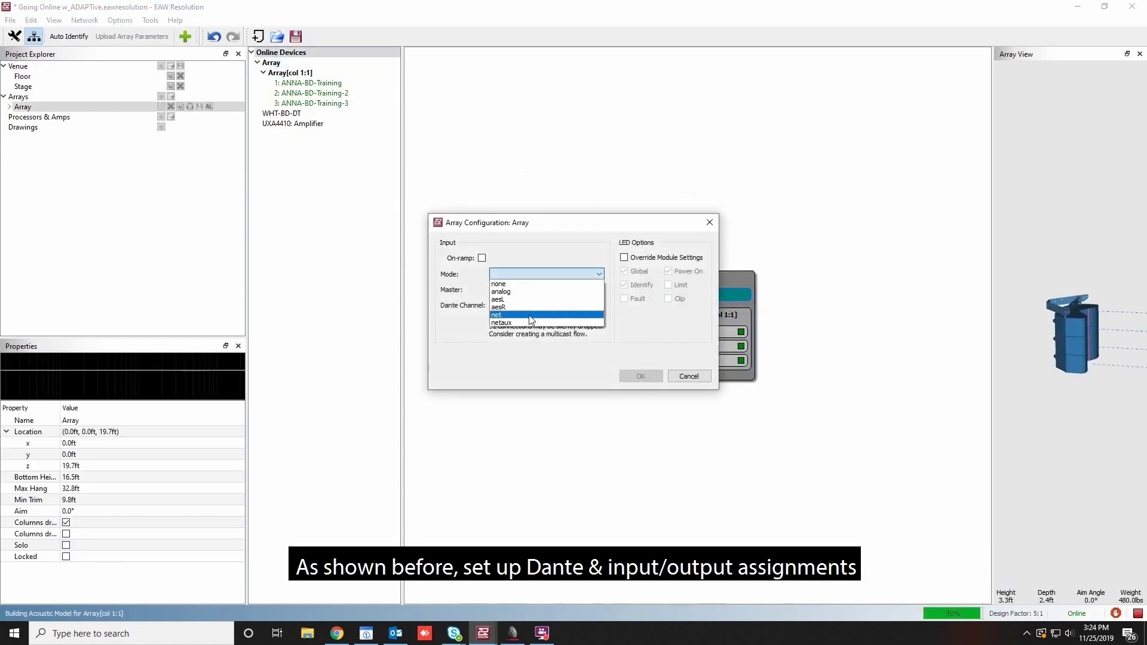
{"action": "left_click", "coordinate": [528, 319]}
{"action": "left_click", "coordinate": [527, 300]}
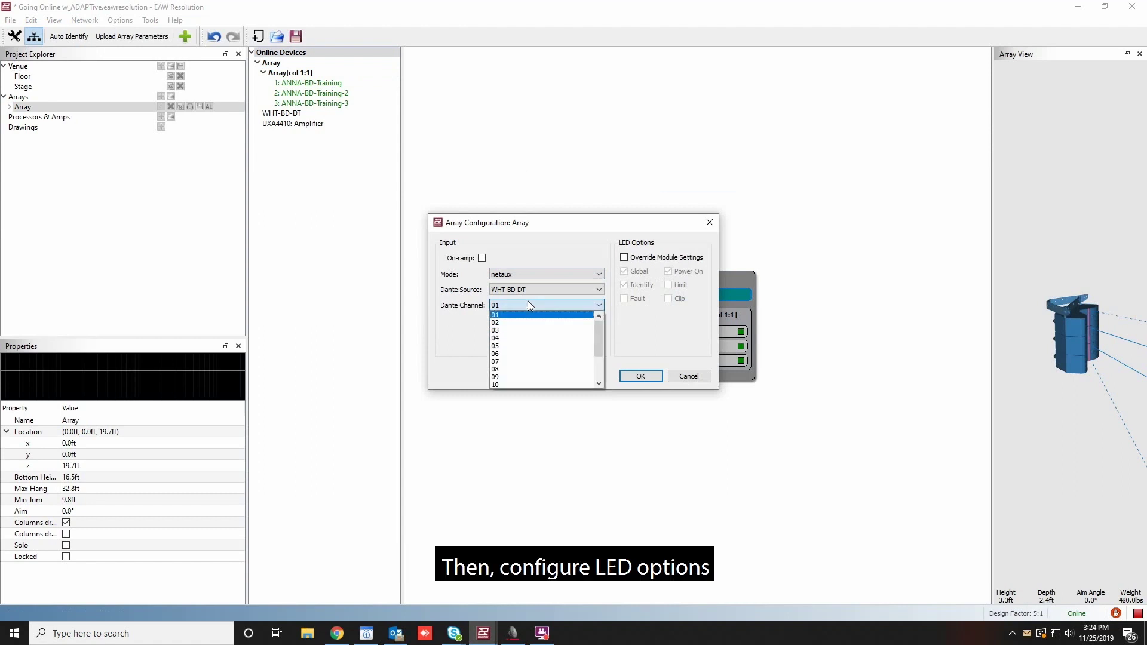
{"action": "left_click", "coordinate": [624, 258]}
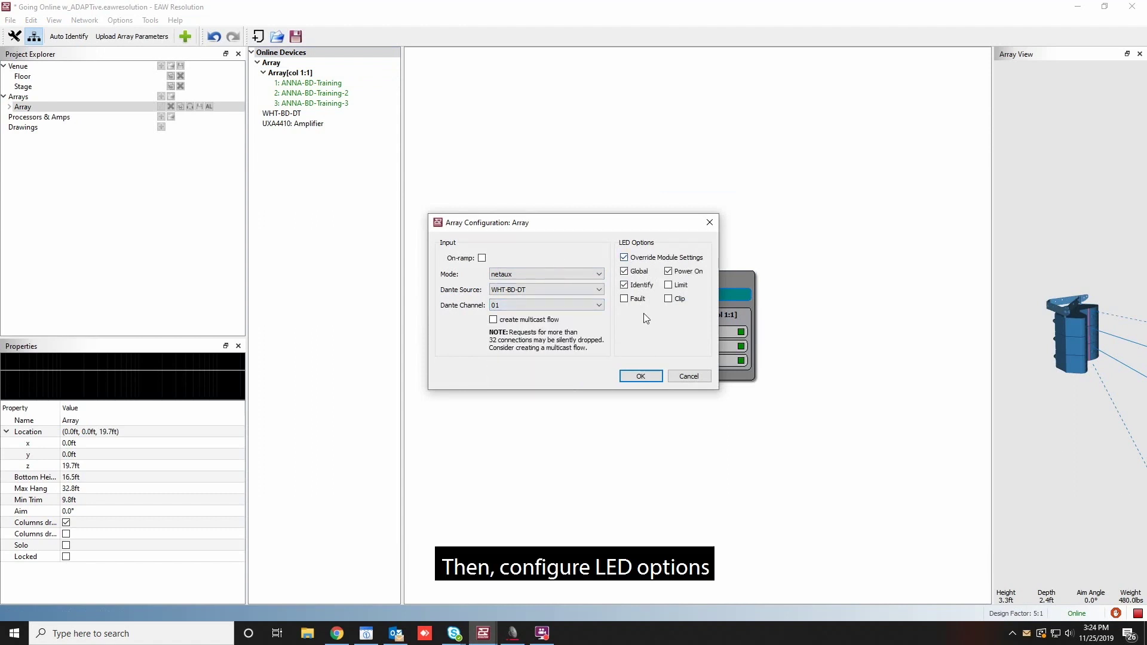
{"action": "left_click", "coordinate": [640, 376]}
{"action": "left_click", "coordinate": [135, 37]}
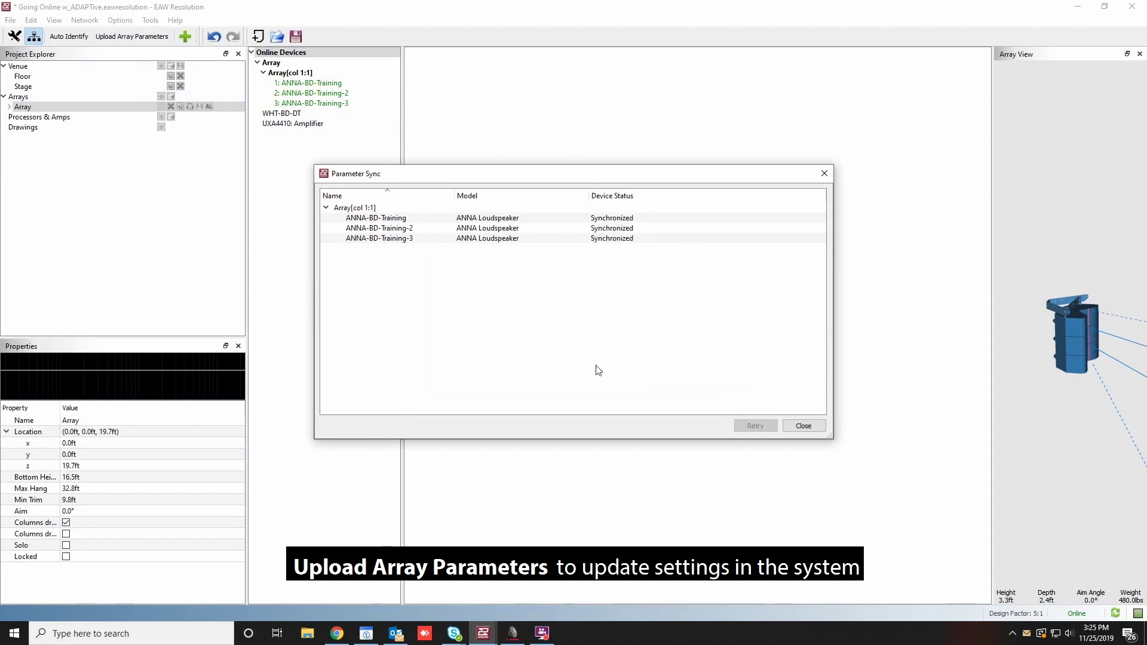
Rename the array to anna and drive its columns adaptively
{"action": "left_click", "coordinate": [803, 426]}
{"action": "left_click", "coordinate": [149, 420]}
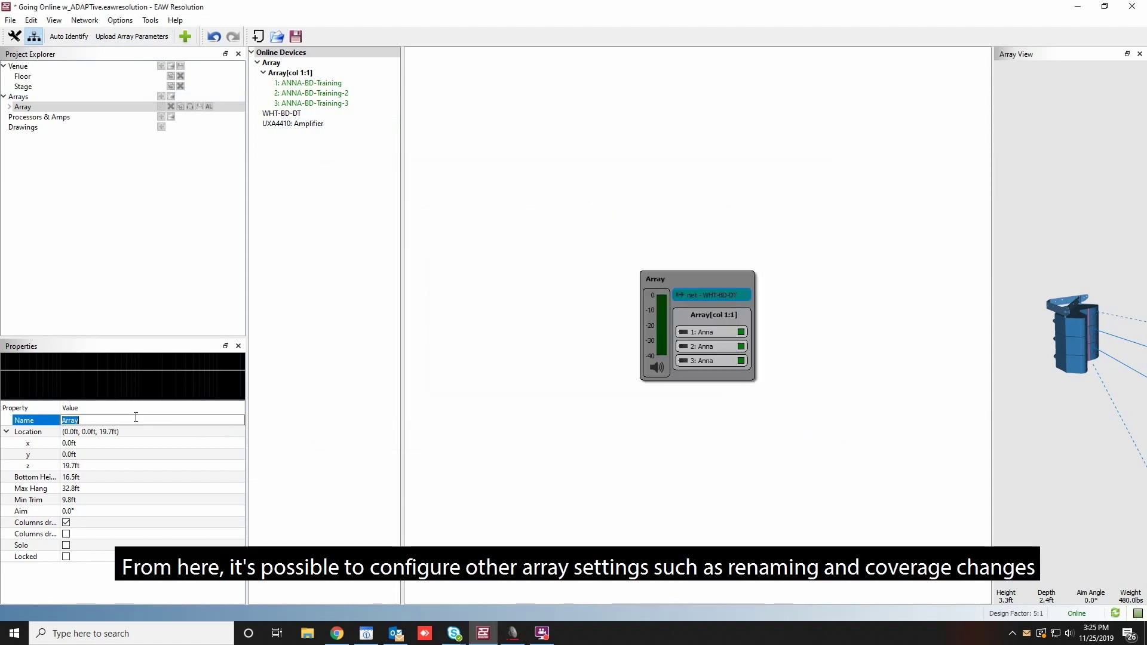
{"action": "type", "text": "anna"}
{"action": "key", "text": "Return"}
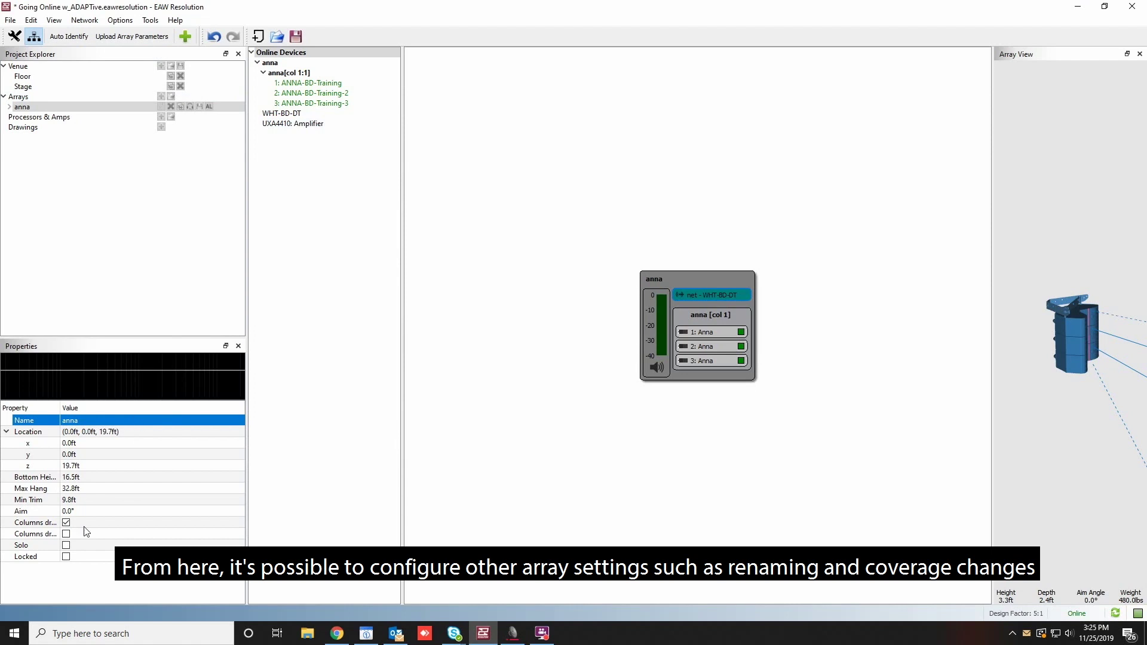
{"action": "left_click", "coordinate": [65, 533]}
In Design view, set anna [col 1] coverage from 9.2 ft to 78.8 ft
{"action": "left_click", "coordinate": [14, 37]}
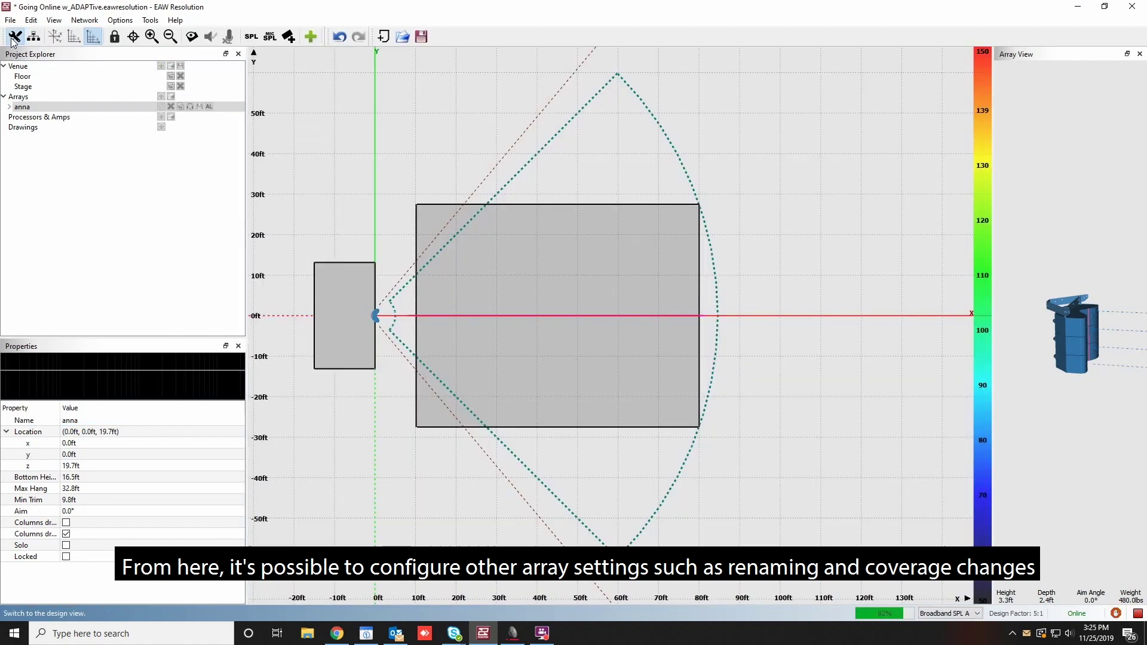
{"action": "left_click", "coordinate": [9, 107]}
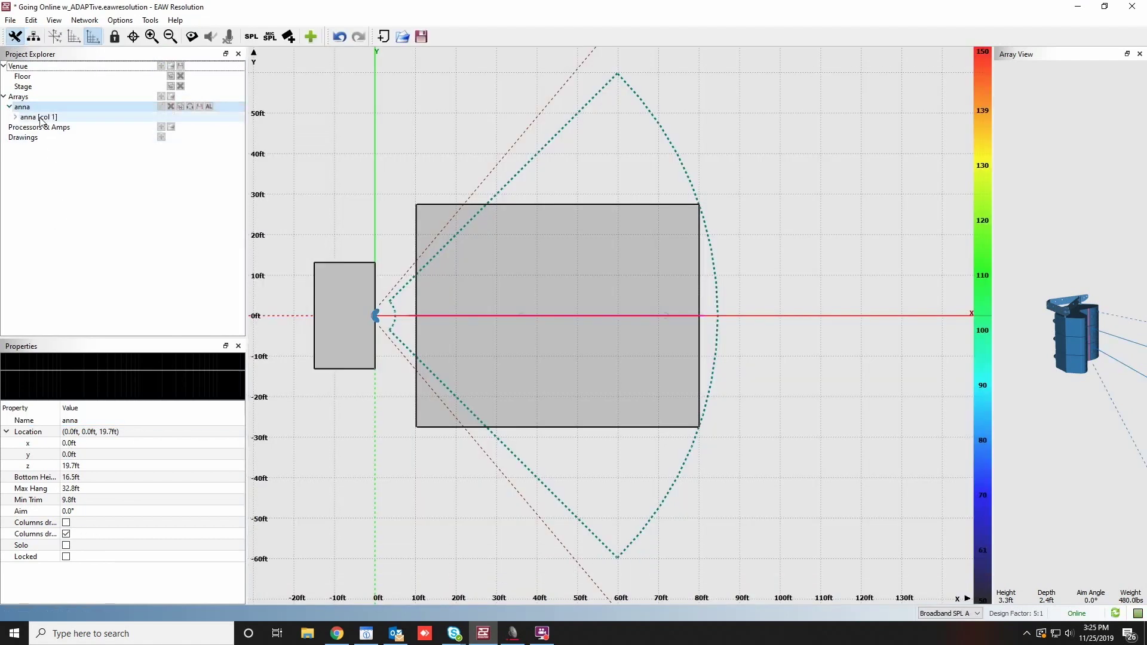
{"action": "left_click", "coordinate": [41, 118]}
{"action": "left_click", "coordinate": [67, 531]}
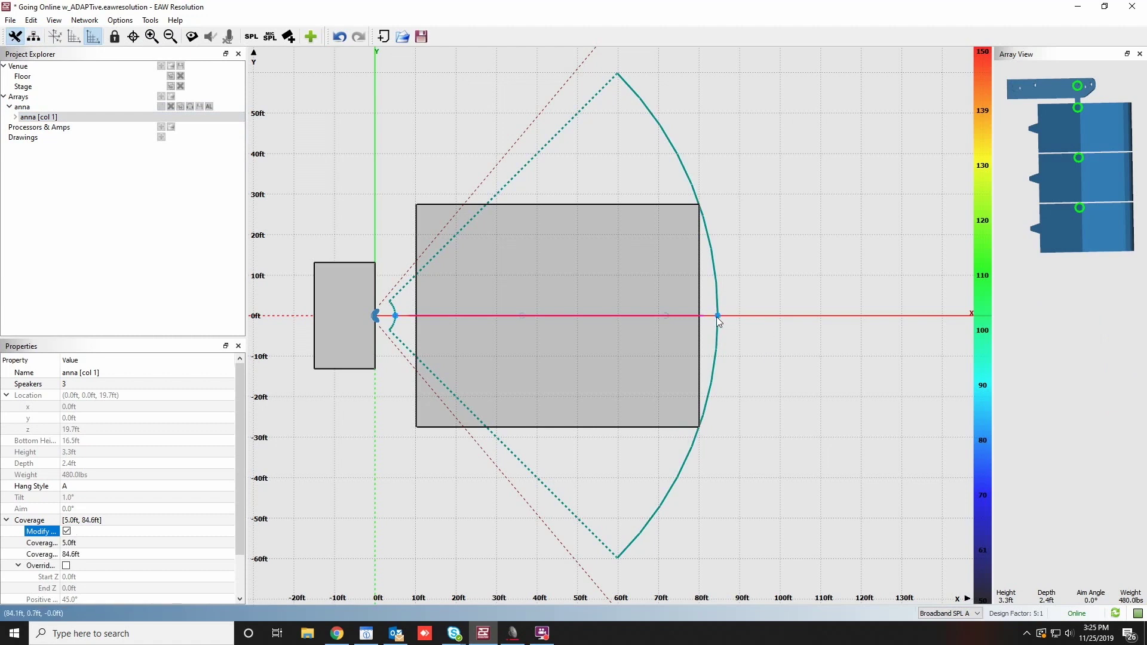
{"action": "left_click_drag", "start_coordinate": [718, 316], "coordinate": [697, 317]}
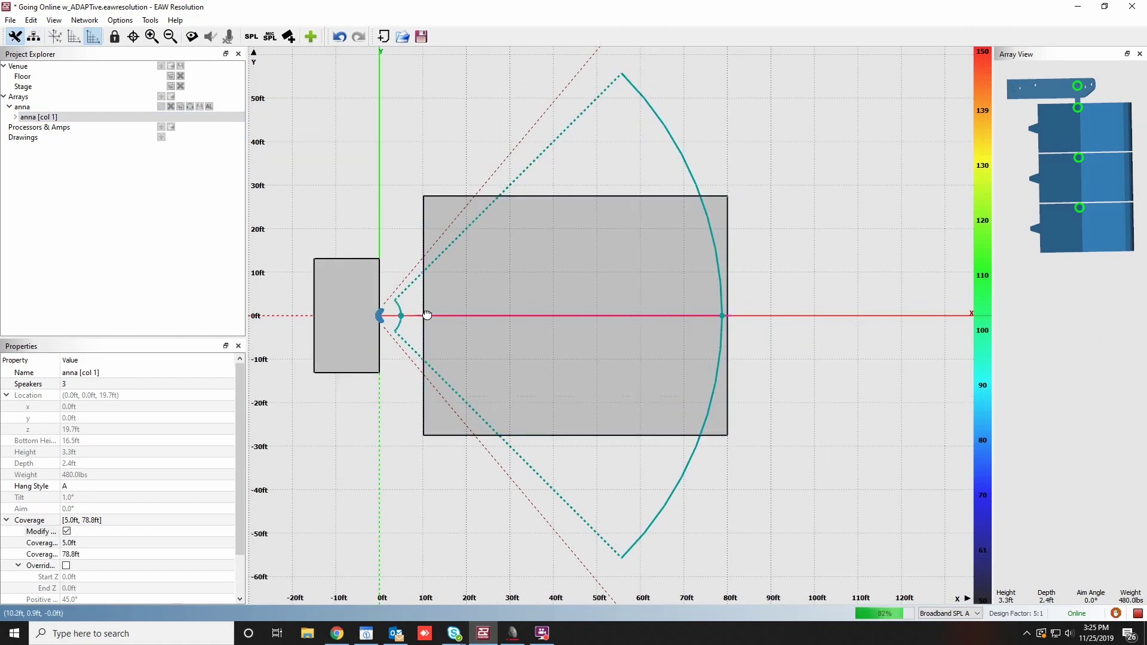
{"action": "left_click_drag", "start_coordinate": [401, 315], "coordinate": [420, 315]}
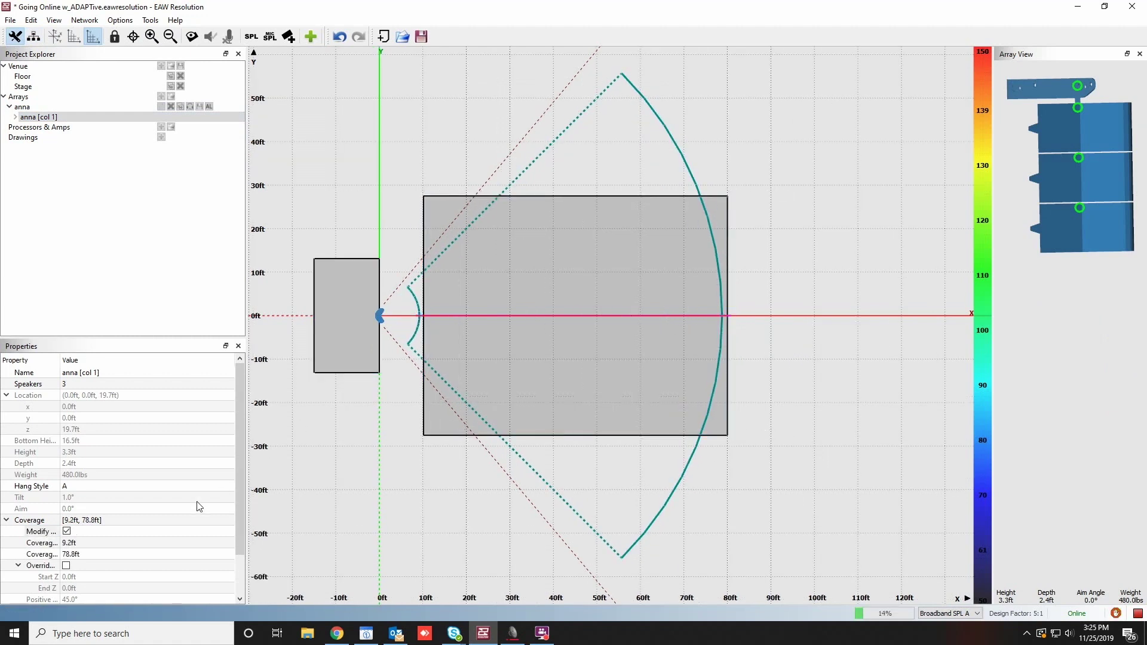
Upload anna's updated parameters from Network view and close the sync results
{"action": "left_click", "coordinate": [34, 37]}
{"action": "left_click", "coordinate": [136, 38]}
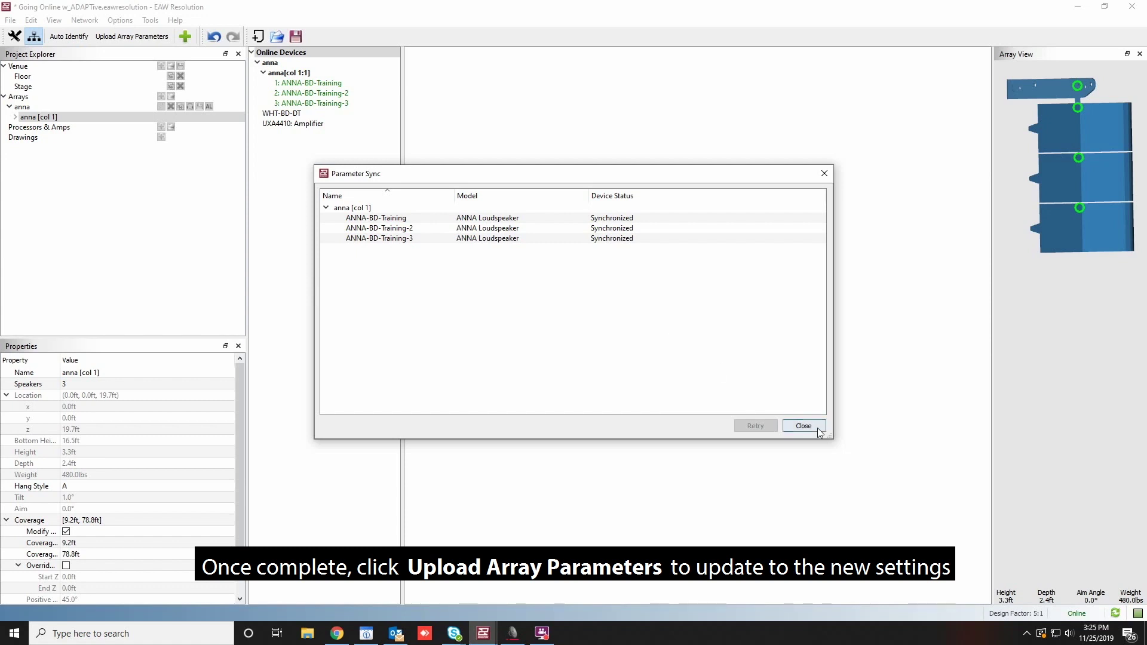
{"action": "left_click", "coordinate": [817, 428]}
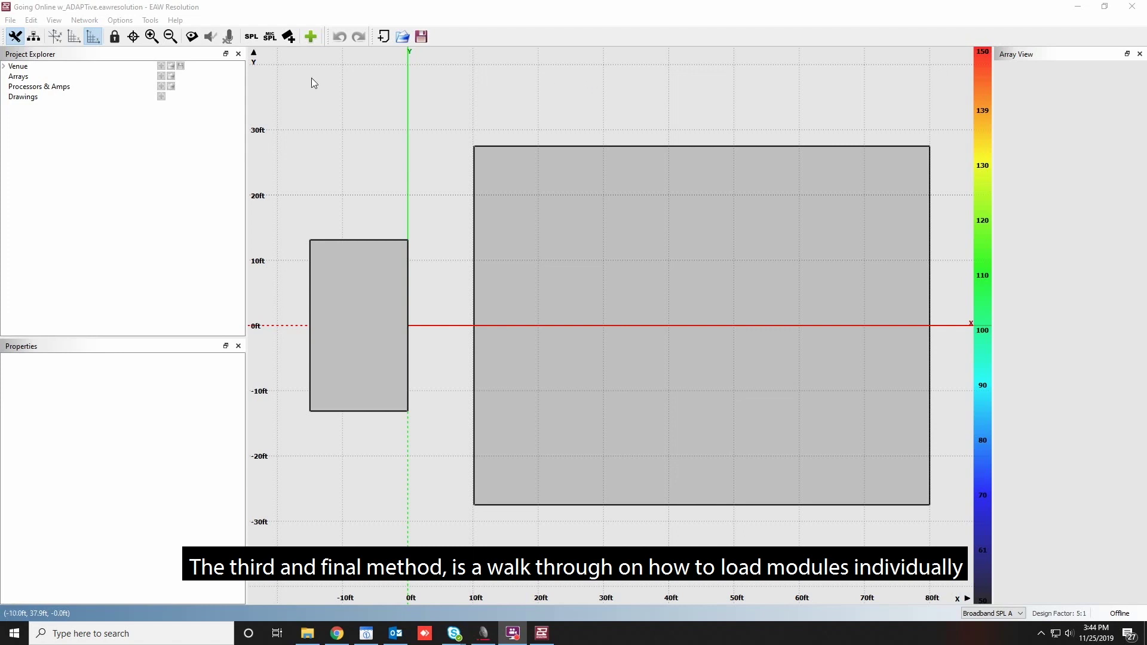
From the Network view, start a new three-Anna flown array and push the SPL requirement to maximum
{"action": "left_click", "coordinate": [33, 37]}
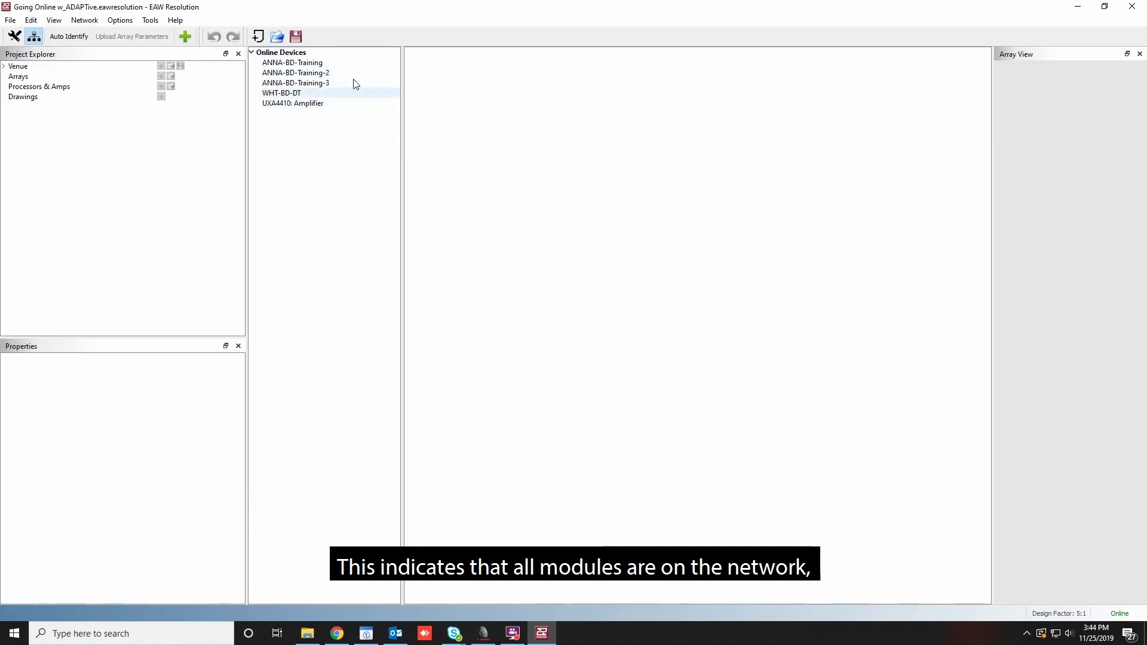
{"action": "left_click", "coordinate": [185, 36]}
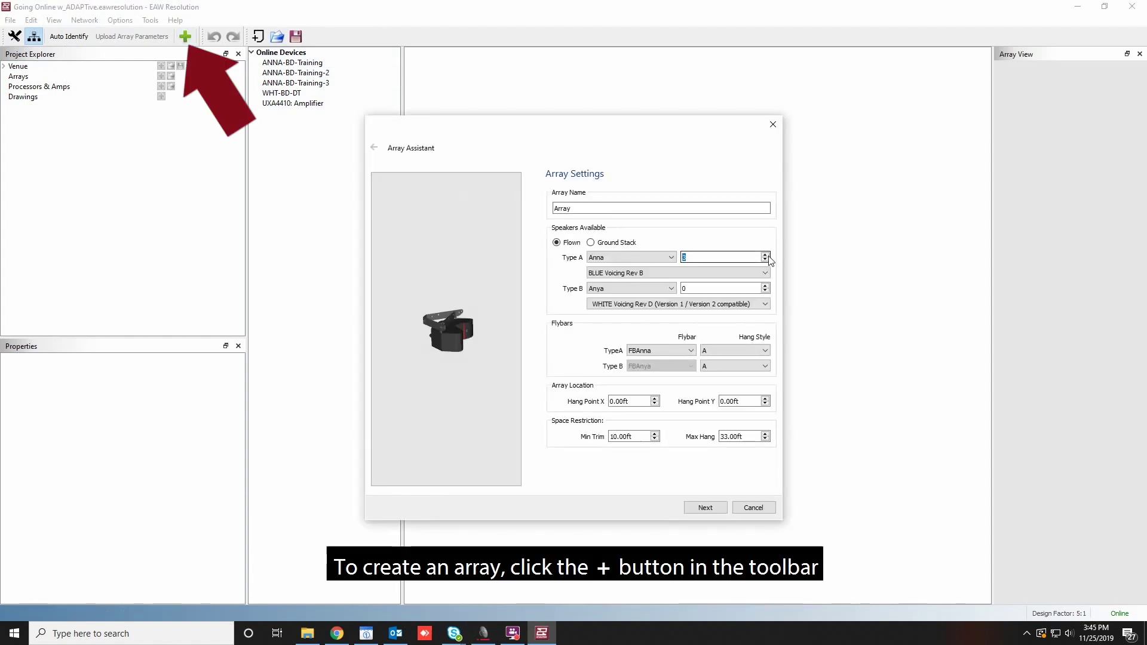
{"action": "left_click", "coordinate": [714, 508]}
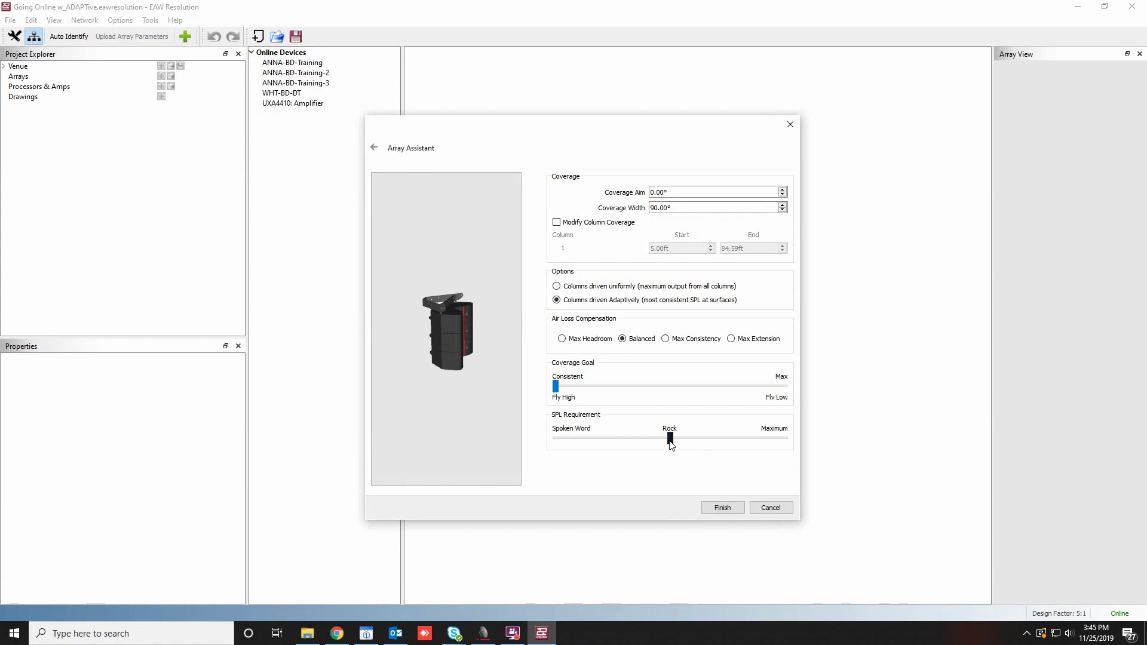
{"action": "left_click_drag", "start_coordinate": [669, 439], "coordinate": [787, 442]}
Finish the array and match ANNA-BD-Training, -2 and -3 to array slots 1, 2 and 3
{"action": "left_click", "coordinate": [722, 507]}
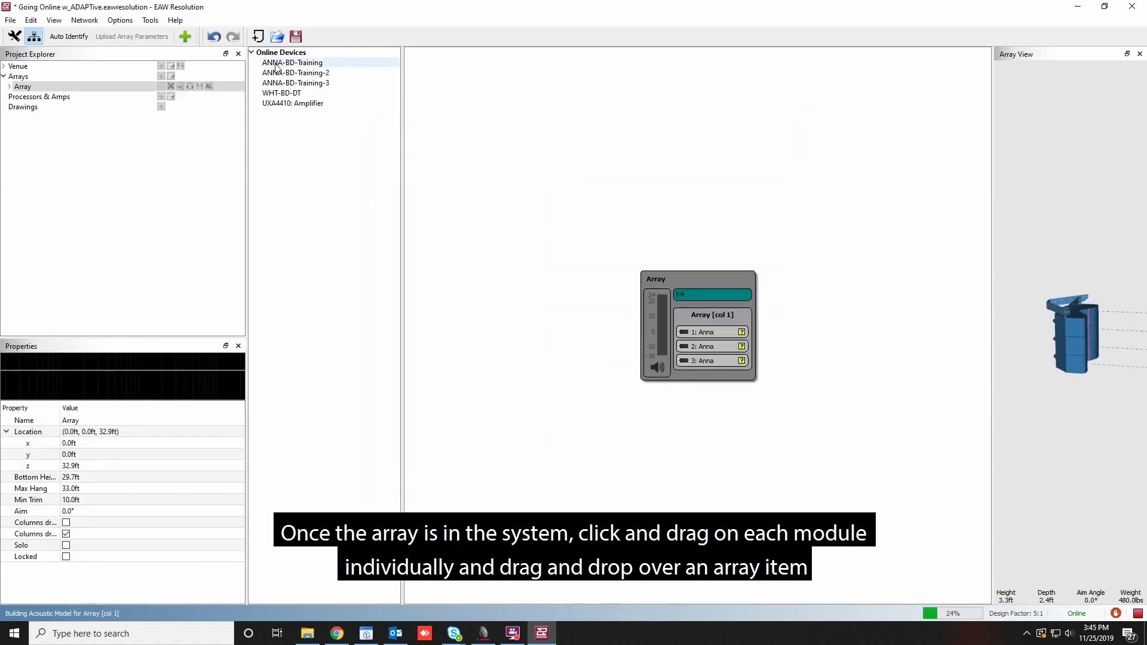
{"action": "left_click_drag", "start_coordinate": [276, 68], "coordinate": [690, 332]}
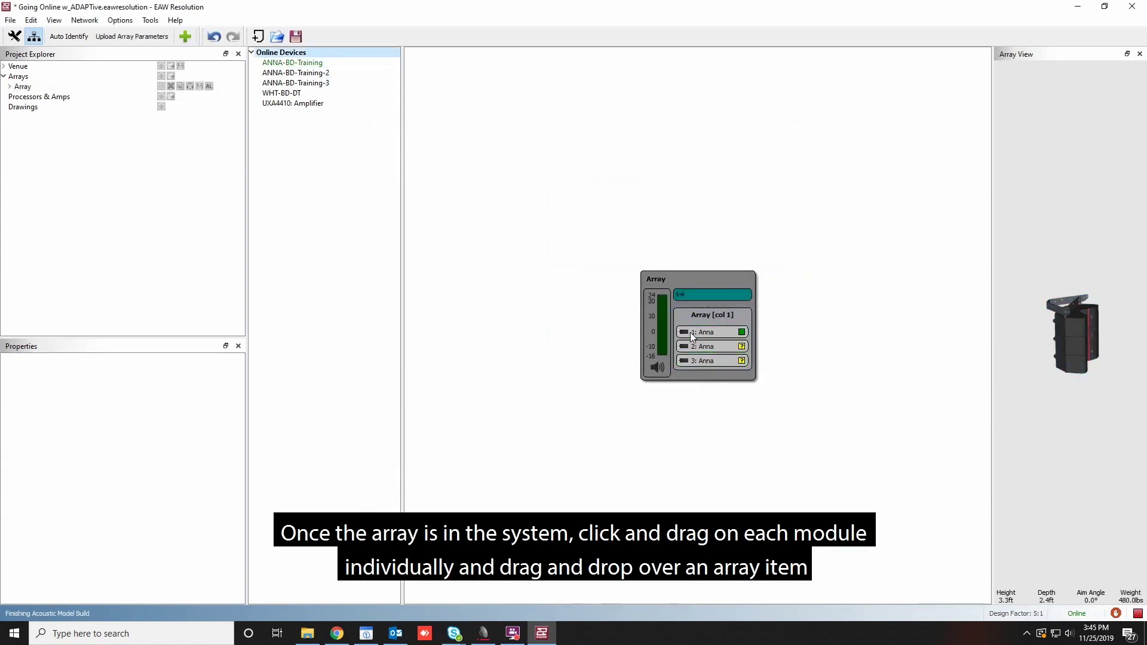
{"action": "left_click_drag", "start_coordinate": [296, 72], "coordinate": [694, 347]}
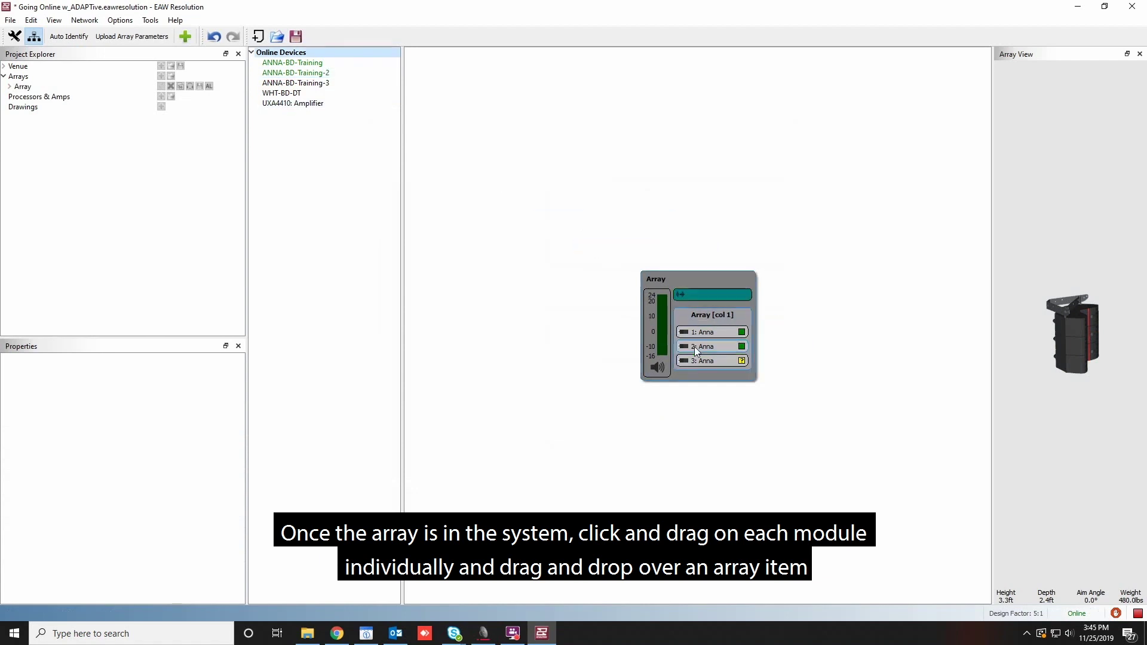
{"action": "left_click_drag", "start_coordinate": [296, 82], "coordinate": [684, 362]}
Feed the array in net mode from WHT-BD-DT Dante channel 01, override LEDs, and upload parameters
{"action": "left_click", "coordinate": [694, 292]}
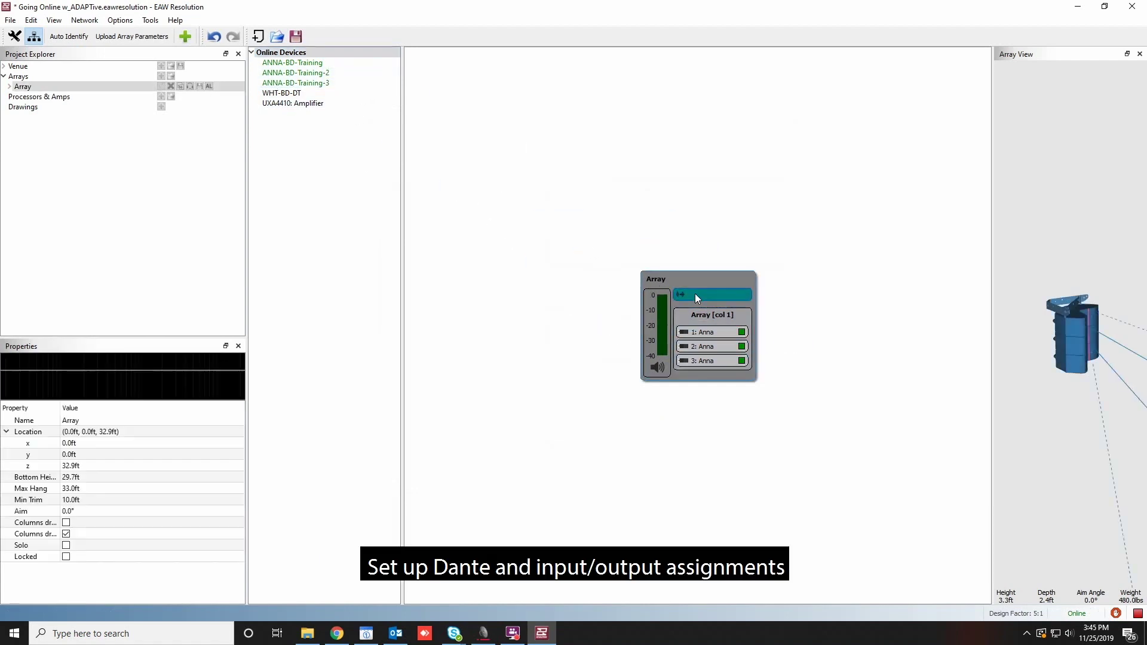
{"action": "left_click", "coordinate": [549, 273]}
{"action": "left_click", "coordinate": [541, 310]}
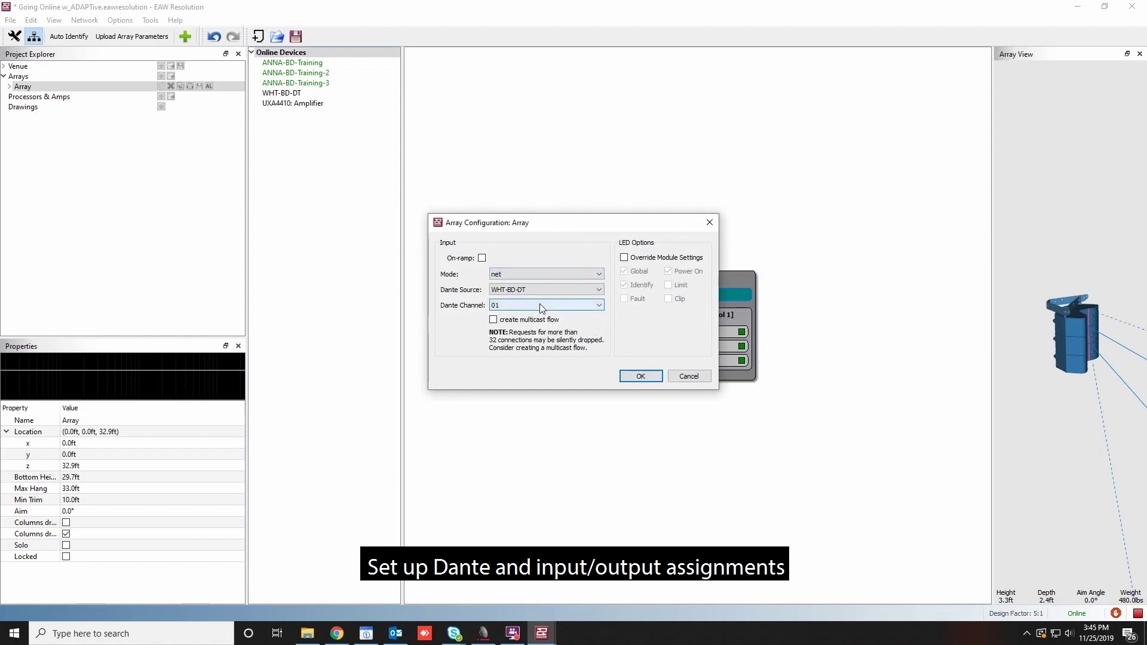
{"action": "left_click", "coordinate": [645, 315]}
{"action": "left_click", "coordinate": [624, 257]}
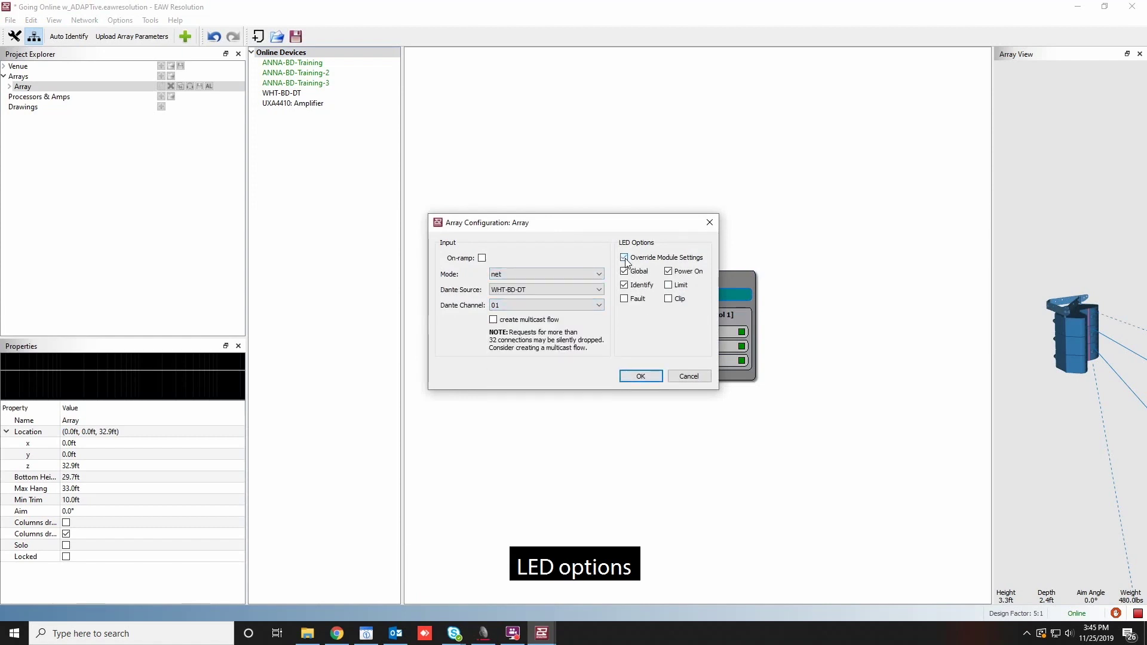
{"action": "left_click", "coordinate": [640, 376]}
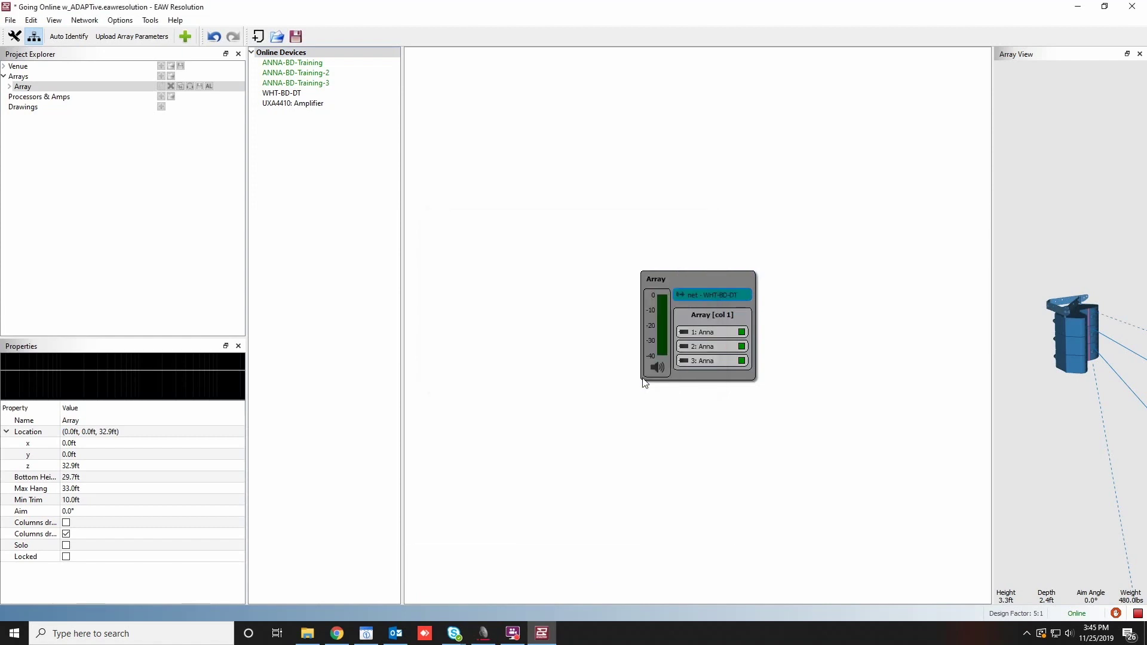
{"action": "left_click", "coordinate": [123, 39]}
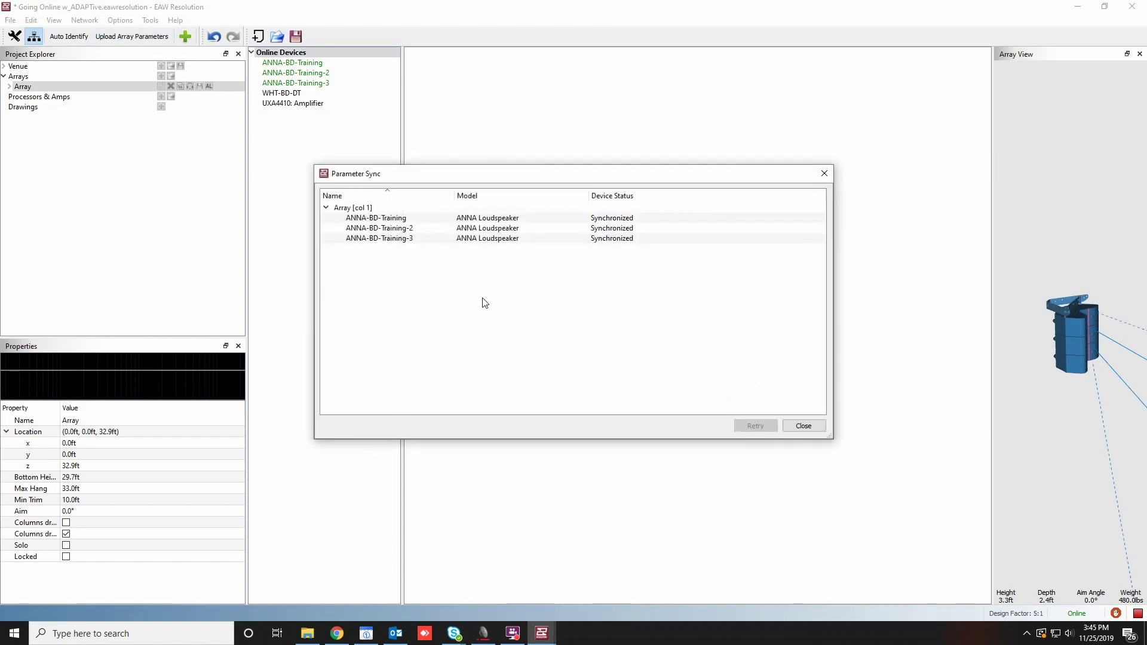